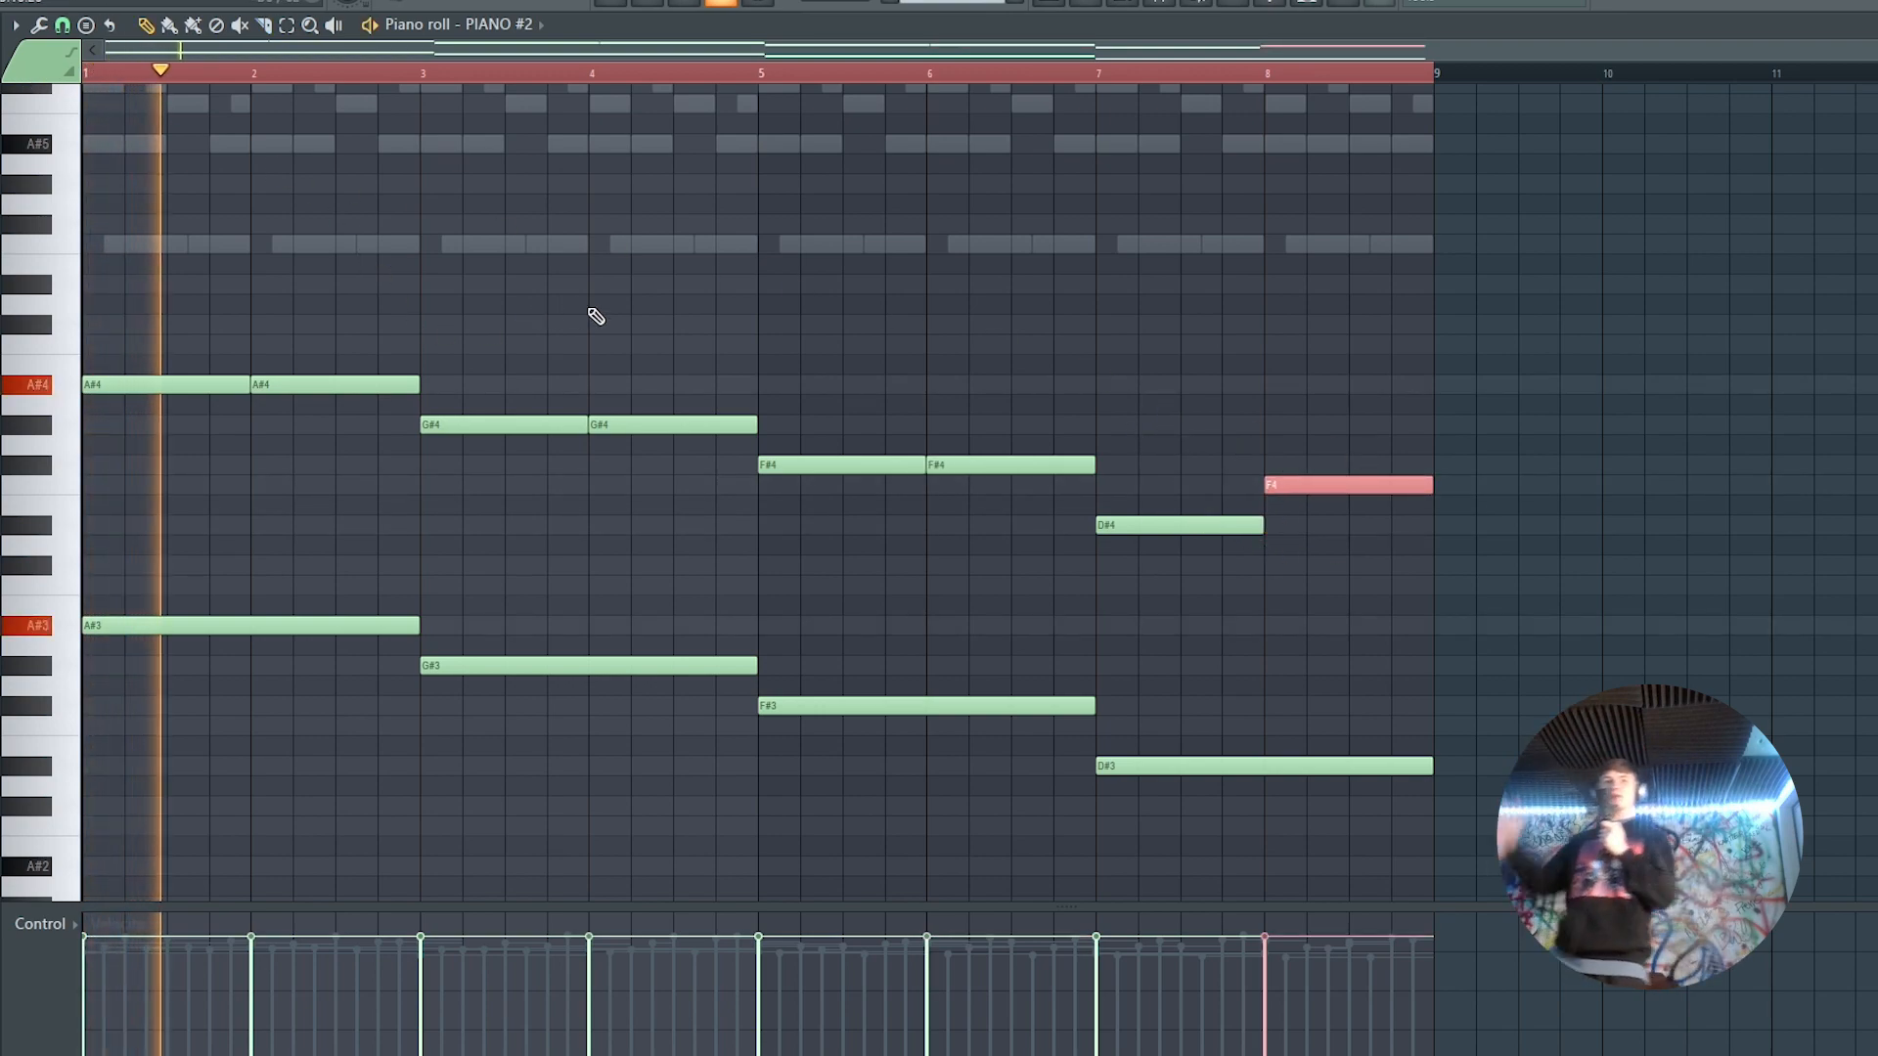
Listen to the root-note progression, jumping playback to bar 5 and to bar 7
{"action": "scroll", "coordinate": [665, 317], "scroll_direction": "up", "scroll_amount": 2}
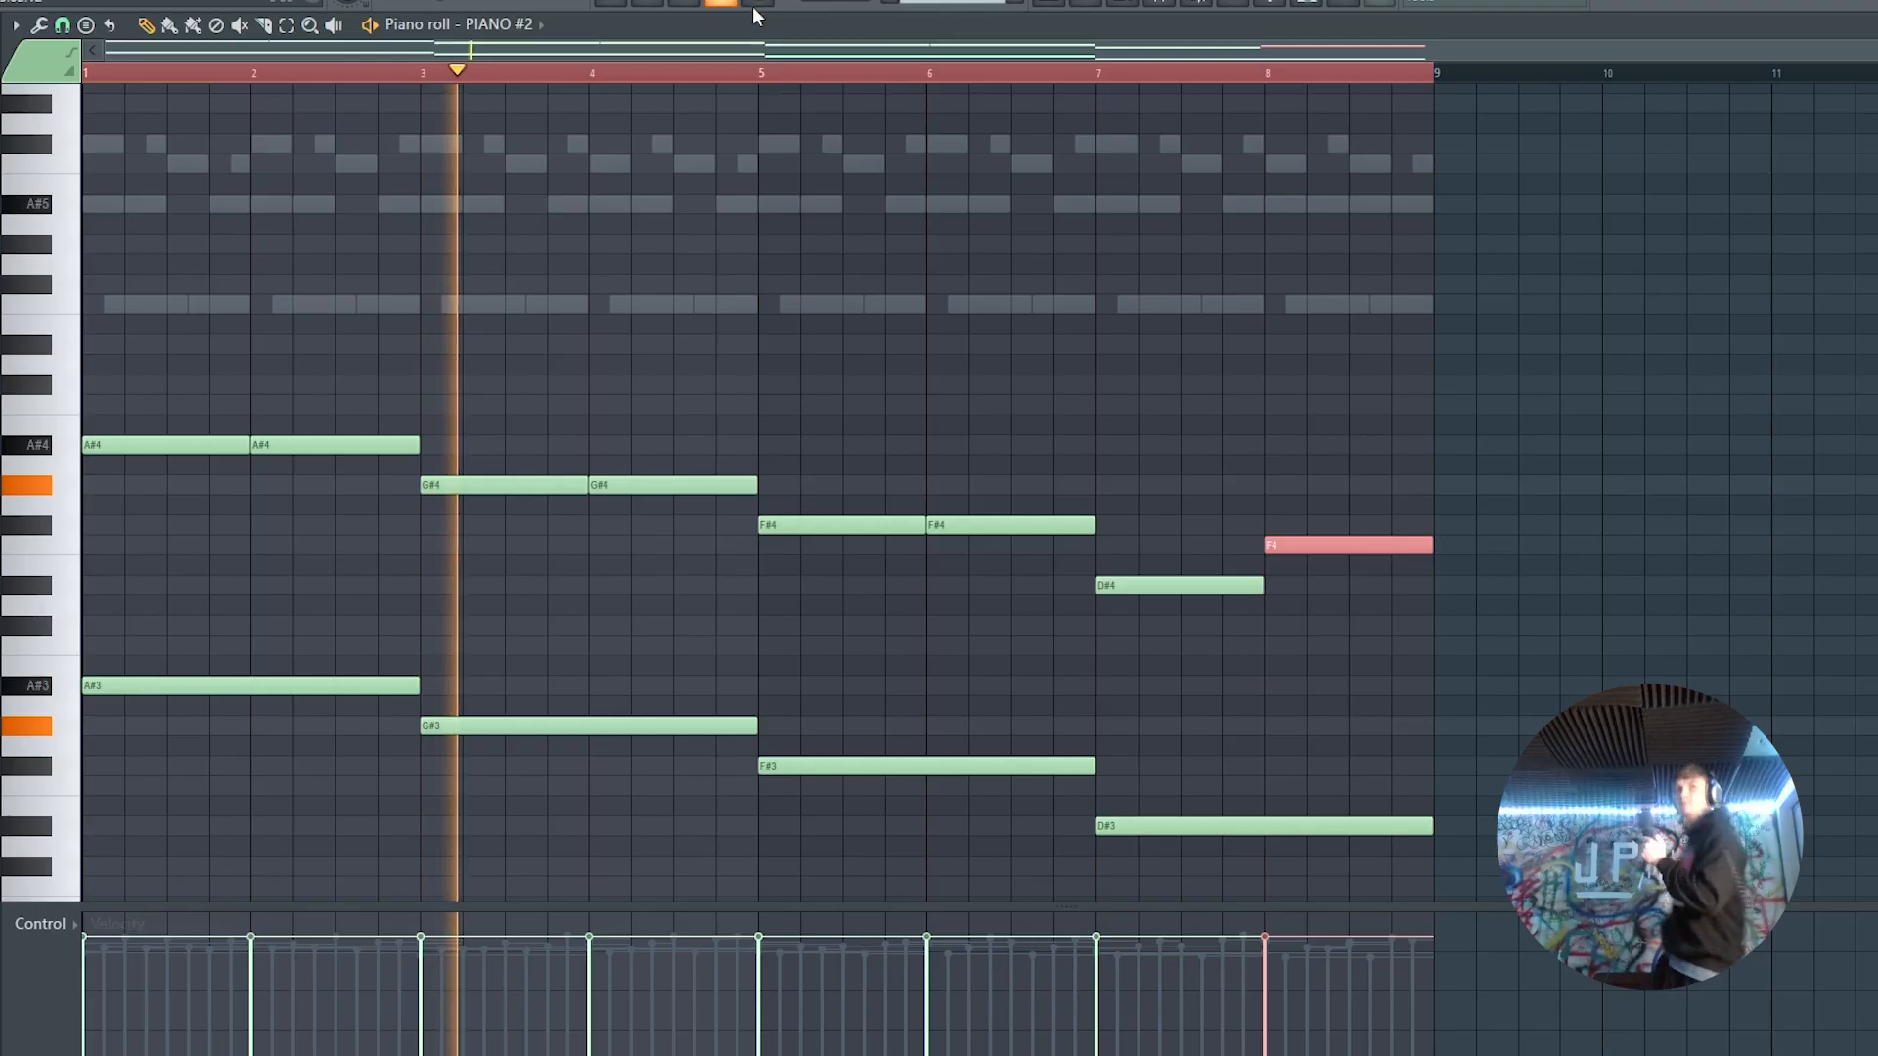
{"action": "left_click", "coordinate": [804, 74]}
{"action": "left_click", "coordinate": [1139, 79]}
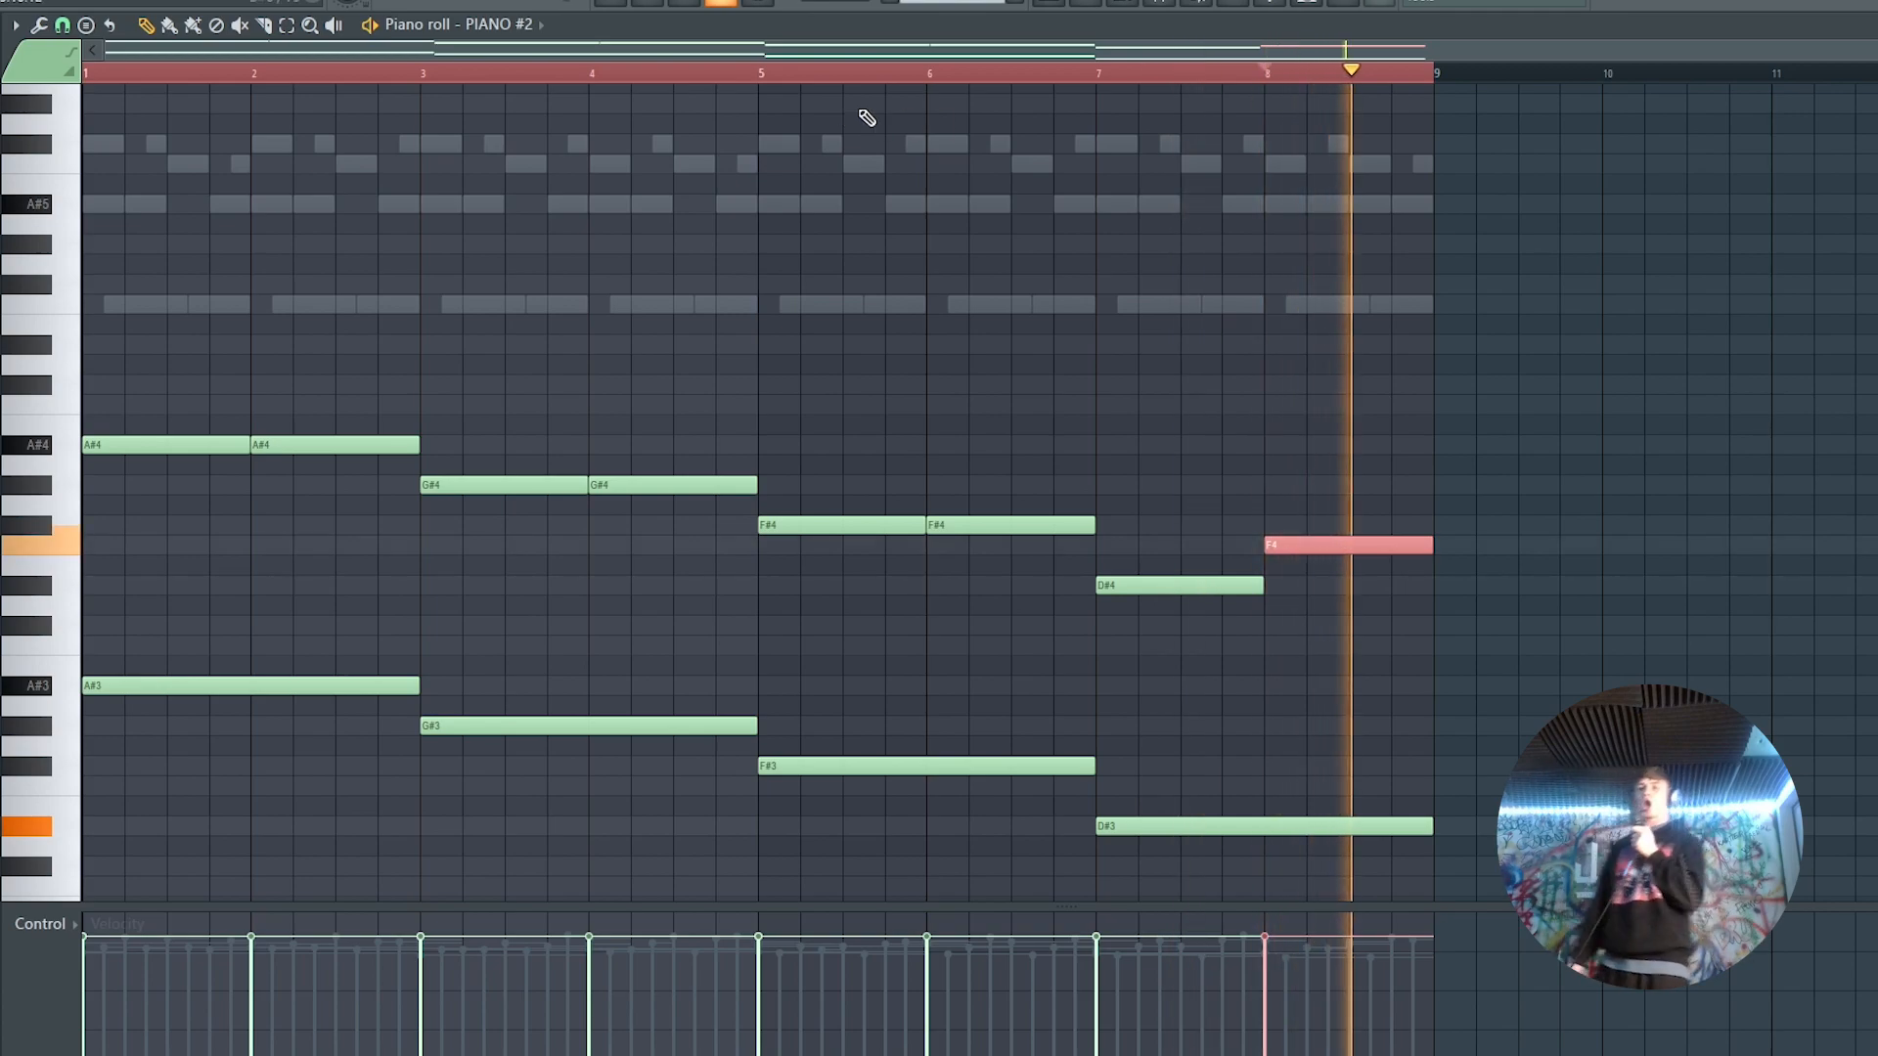
{"action": "key", "text": "space"}
Stack F5, A#5, C#6 and F6 above the first bar's A#4, drop the trial C#5, and audition the chord
{"action": "left_click", "coordinate": [185, 771]}
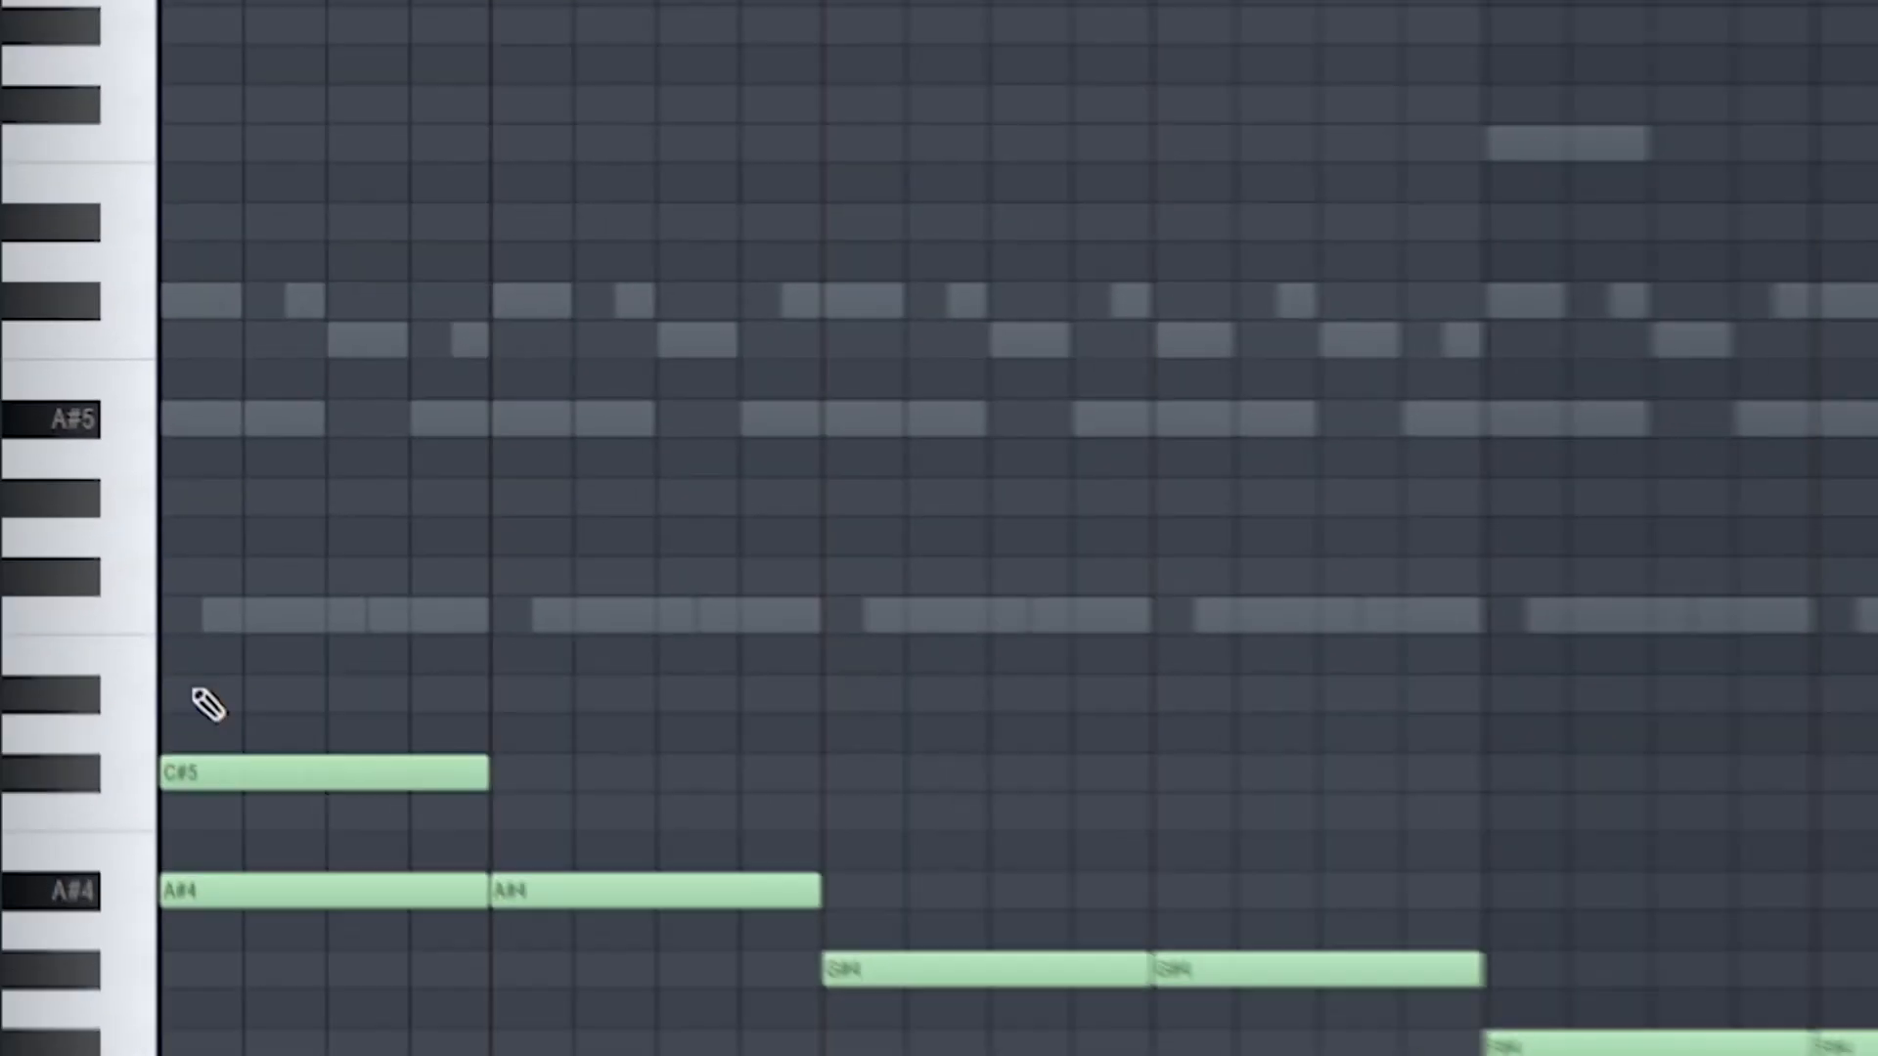
{"action": "left_click", "coordinate": [181, 621]}
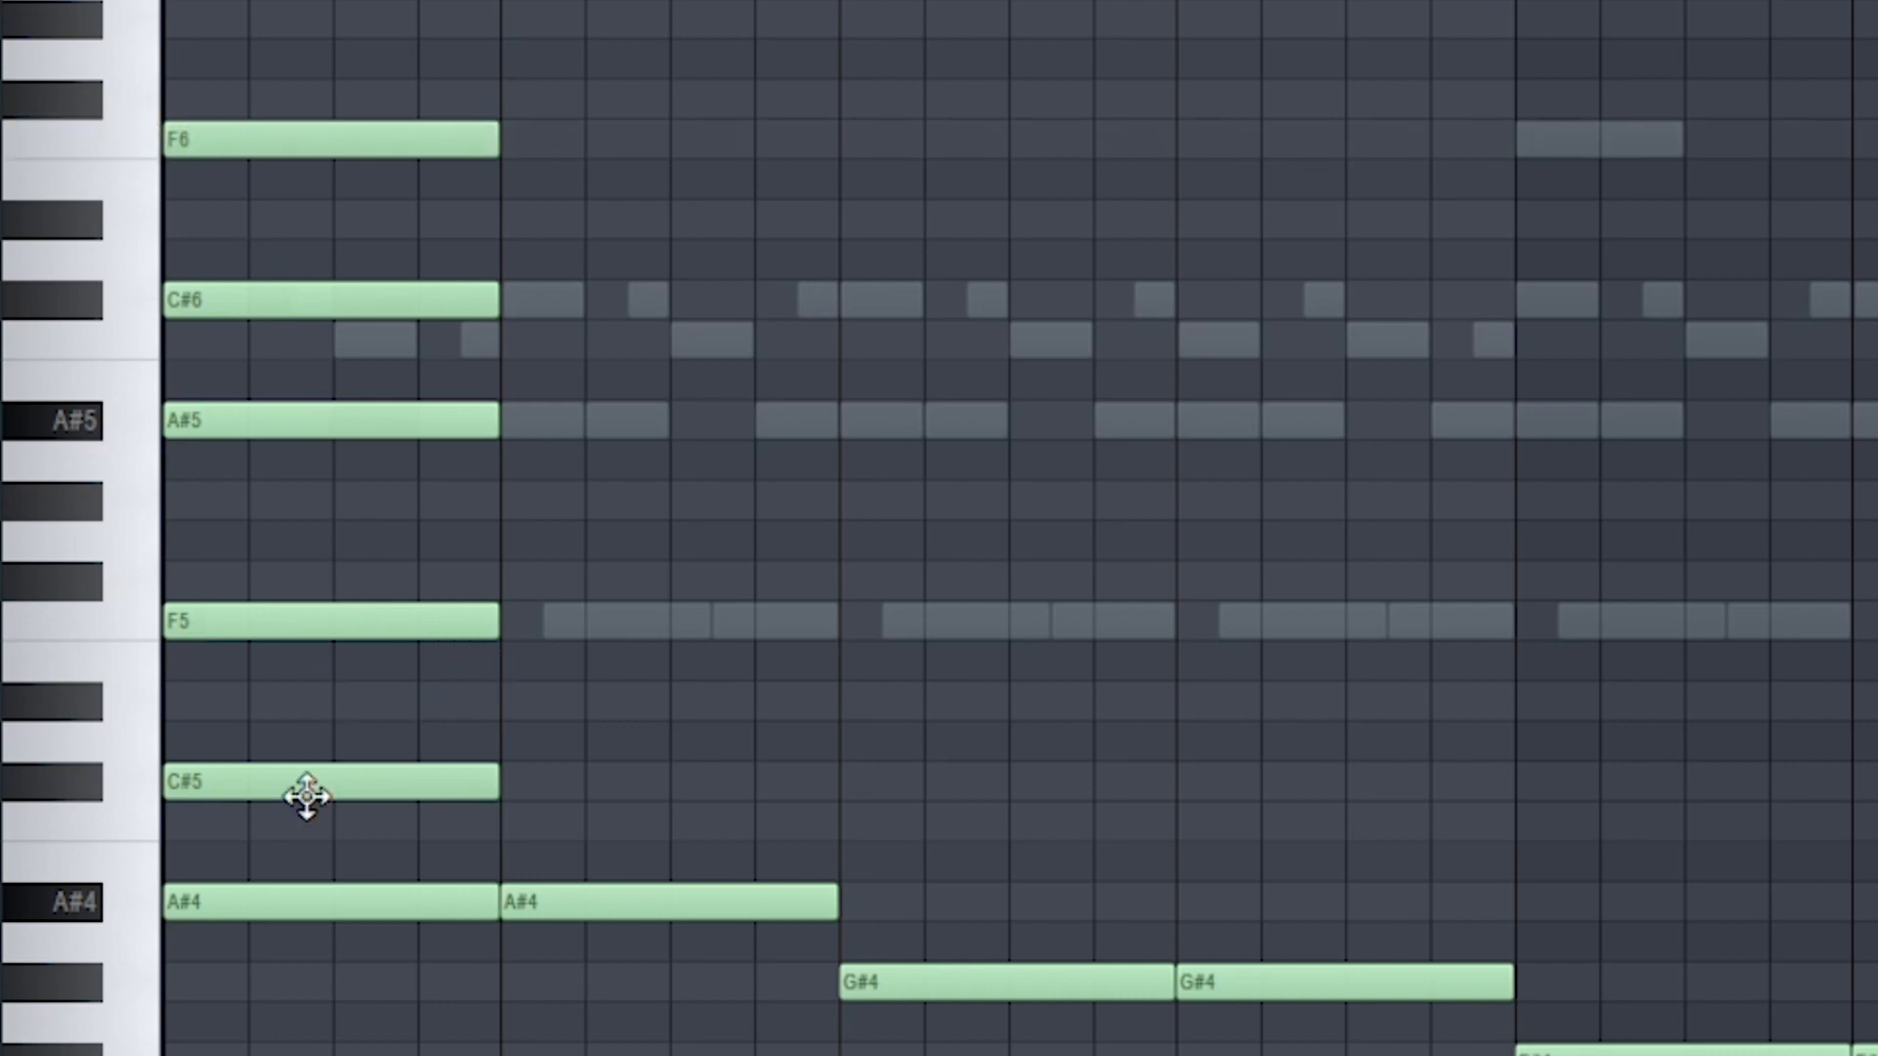
{"action": "right_click", "coordinate": [264, 780]}
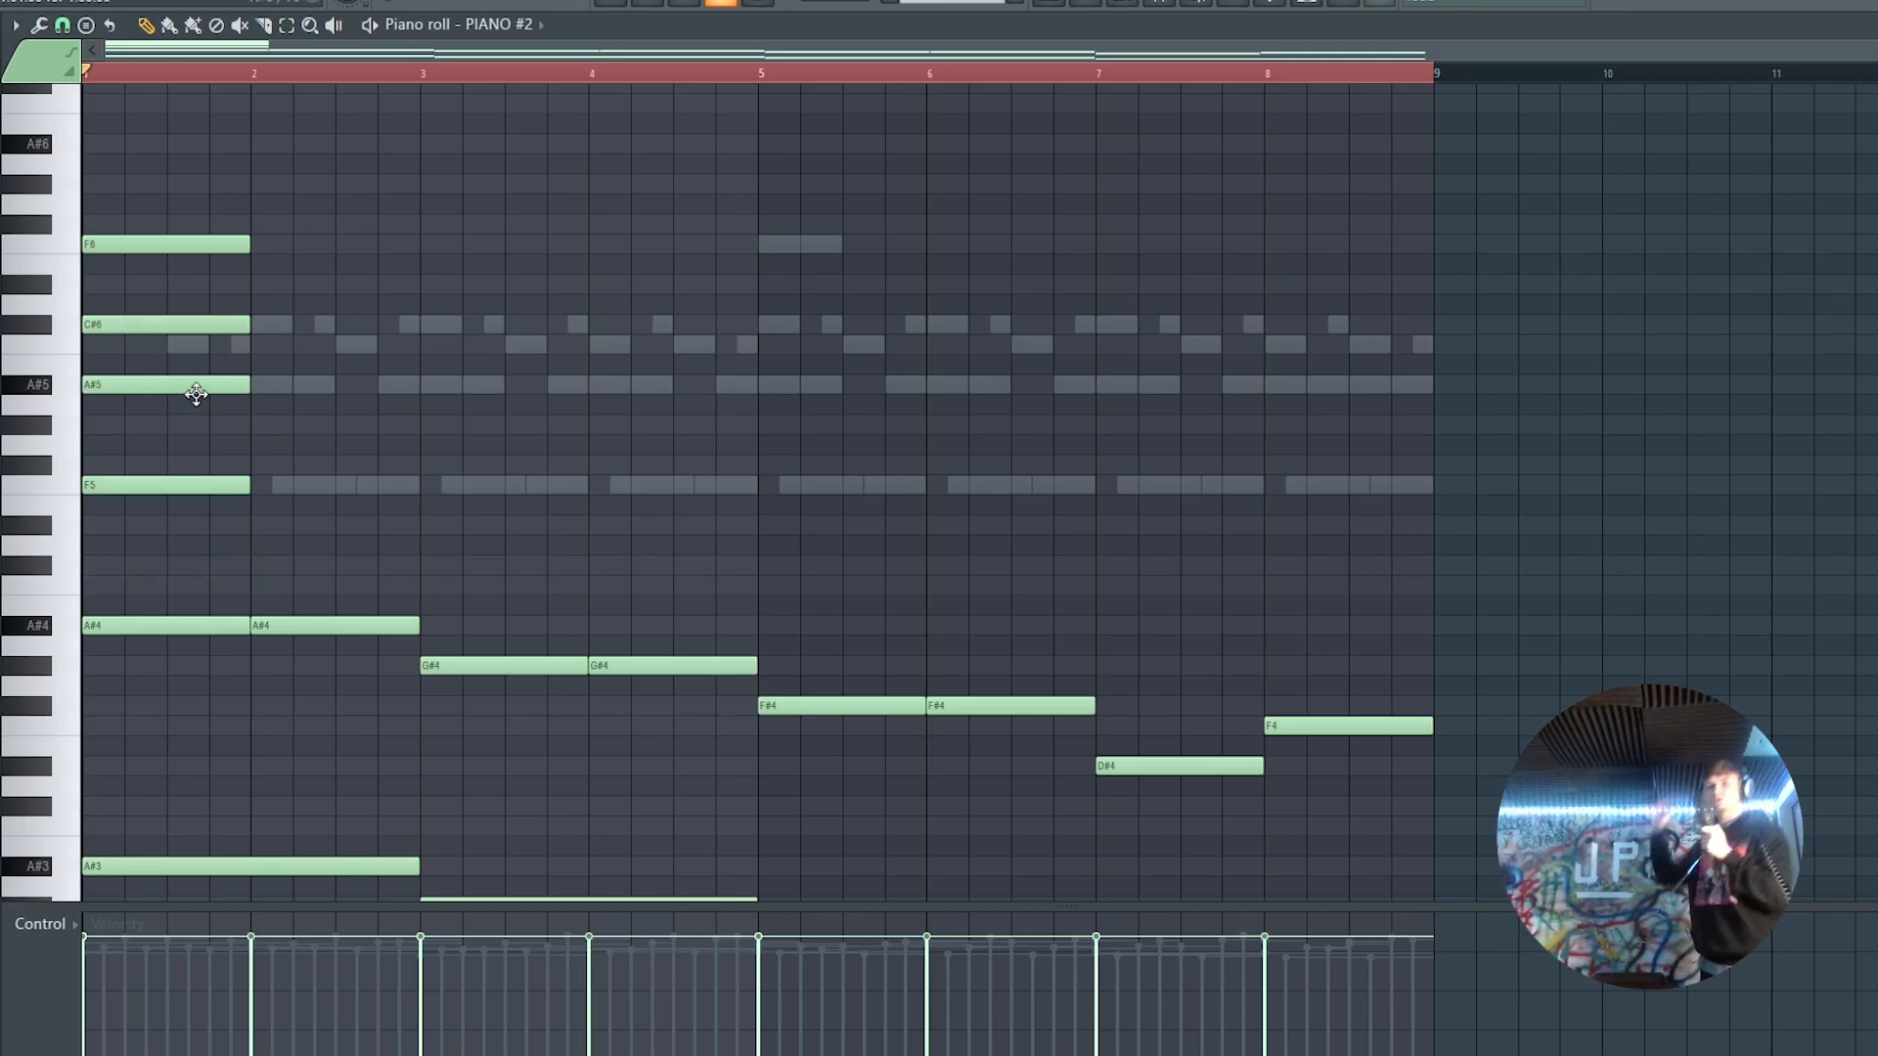
{"action": "key", "text": "space"}
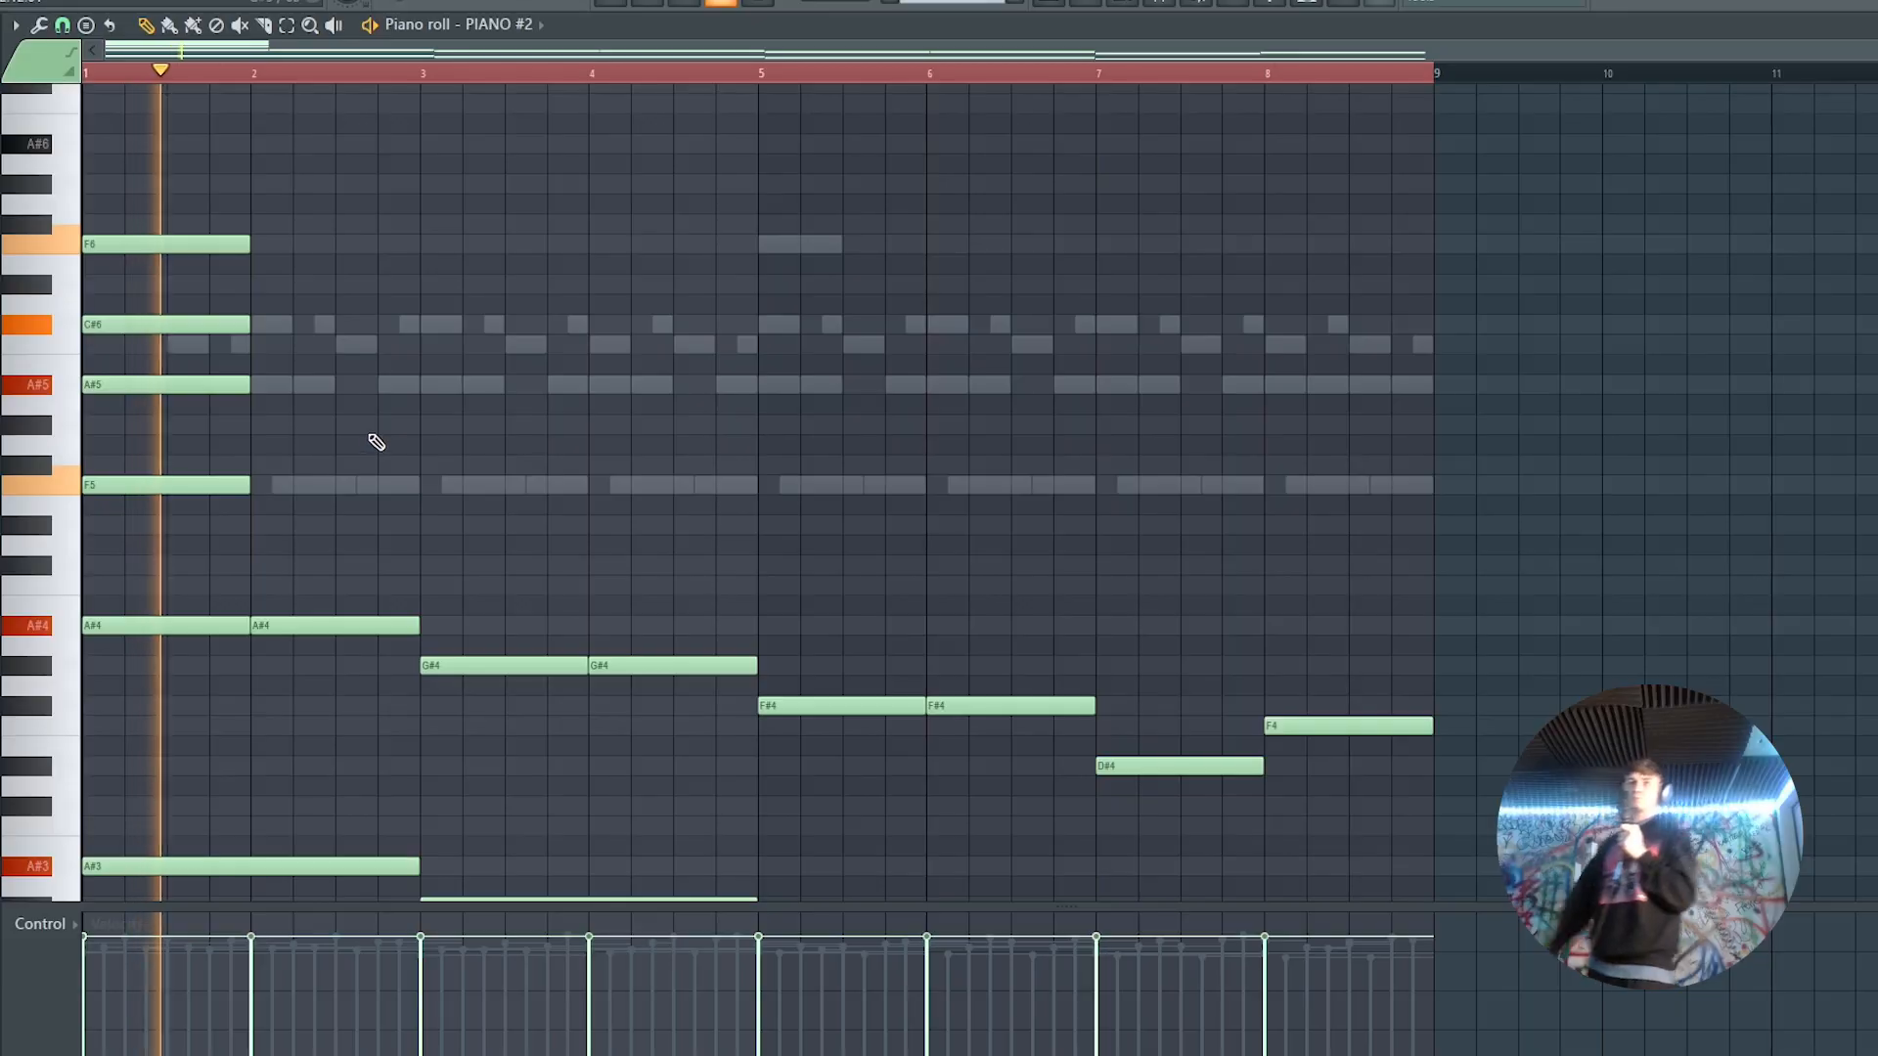
{"action": "key", "text": "space"}
Complete the first bar's broken-chord pattern over the ghost notes with F5, A#5, C#6 and C6, matching the ghost note lengths
{"action": "scroll", "coordinate": [148, 325], "scroll_direction": "up", "scroll_amount": 4}
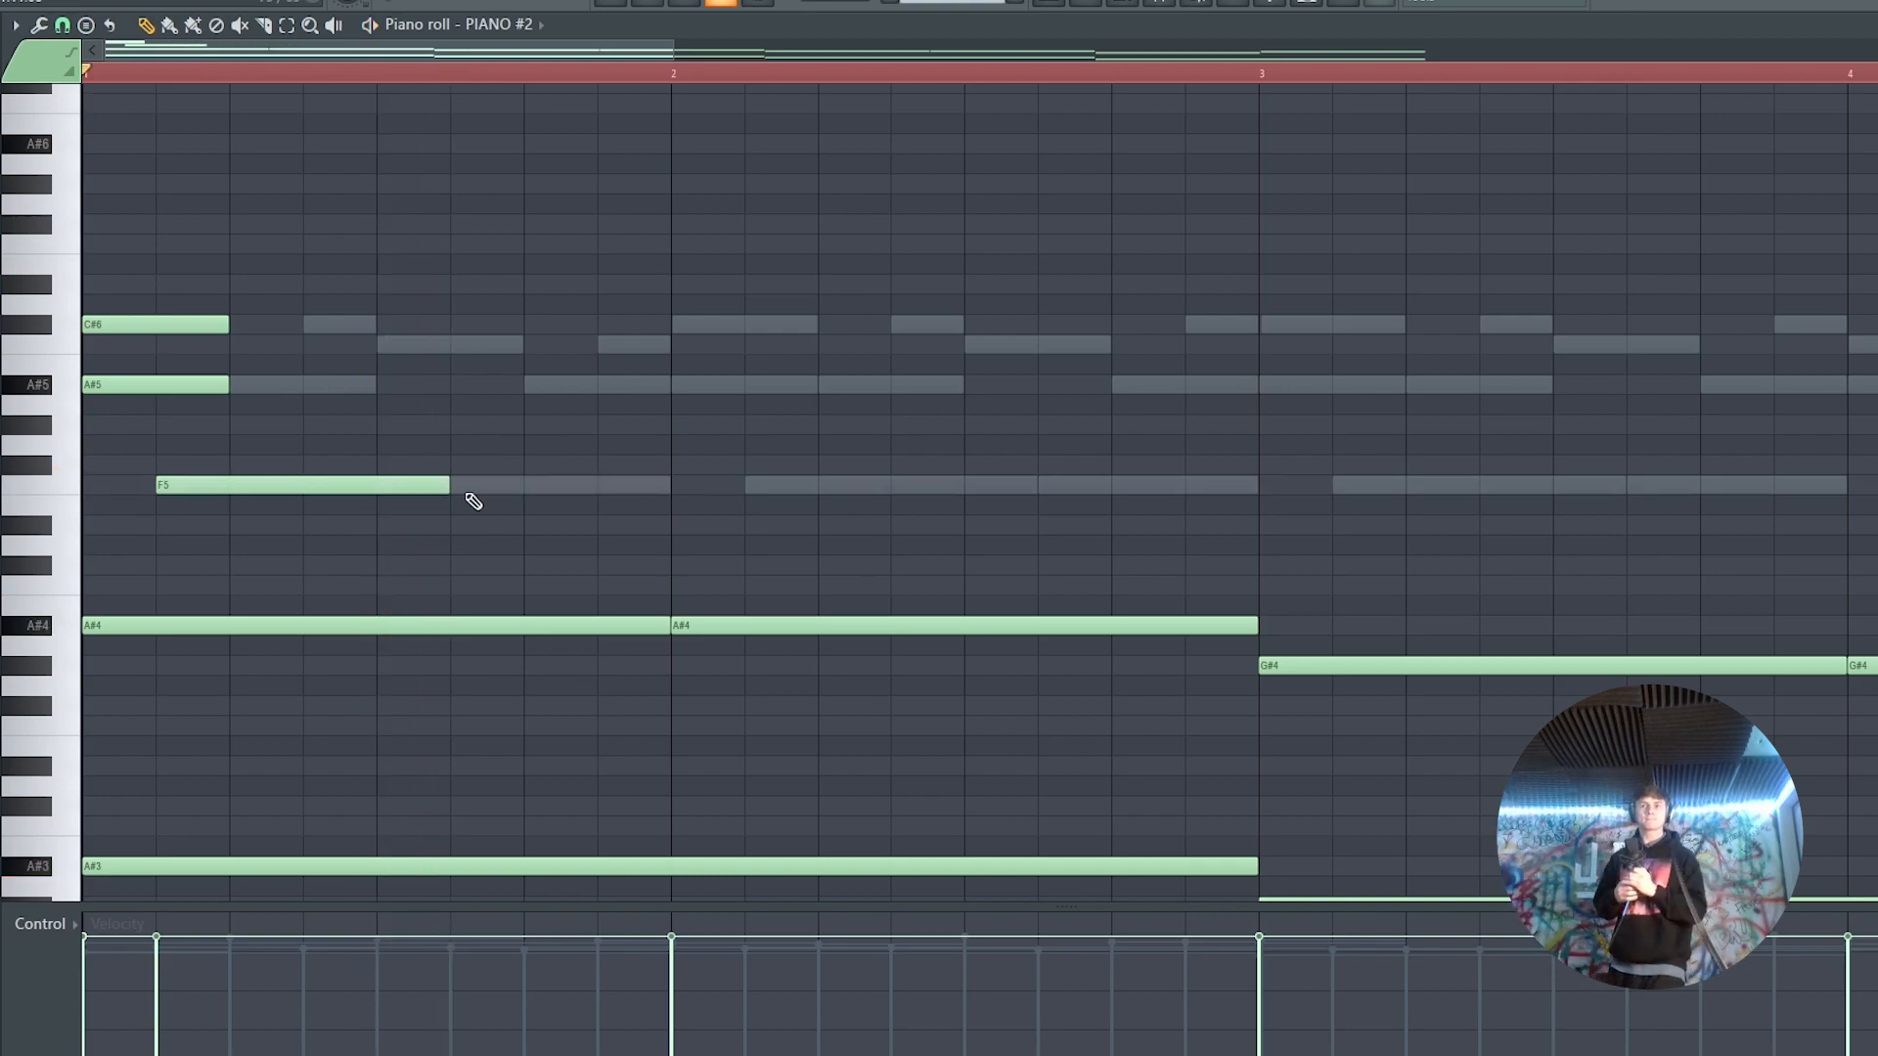
{"action": "left_click", "coordinate": [456, 486]}
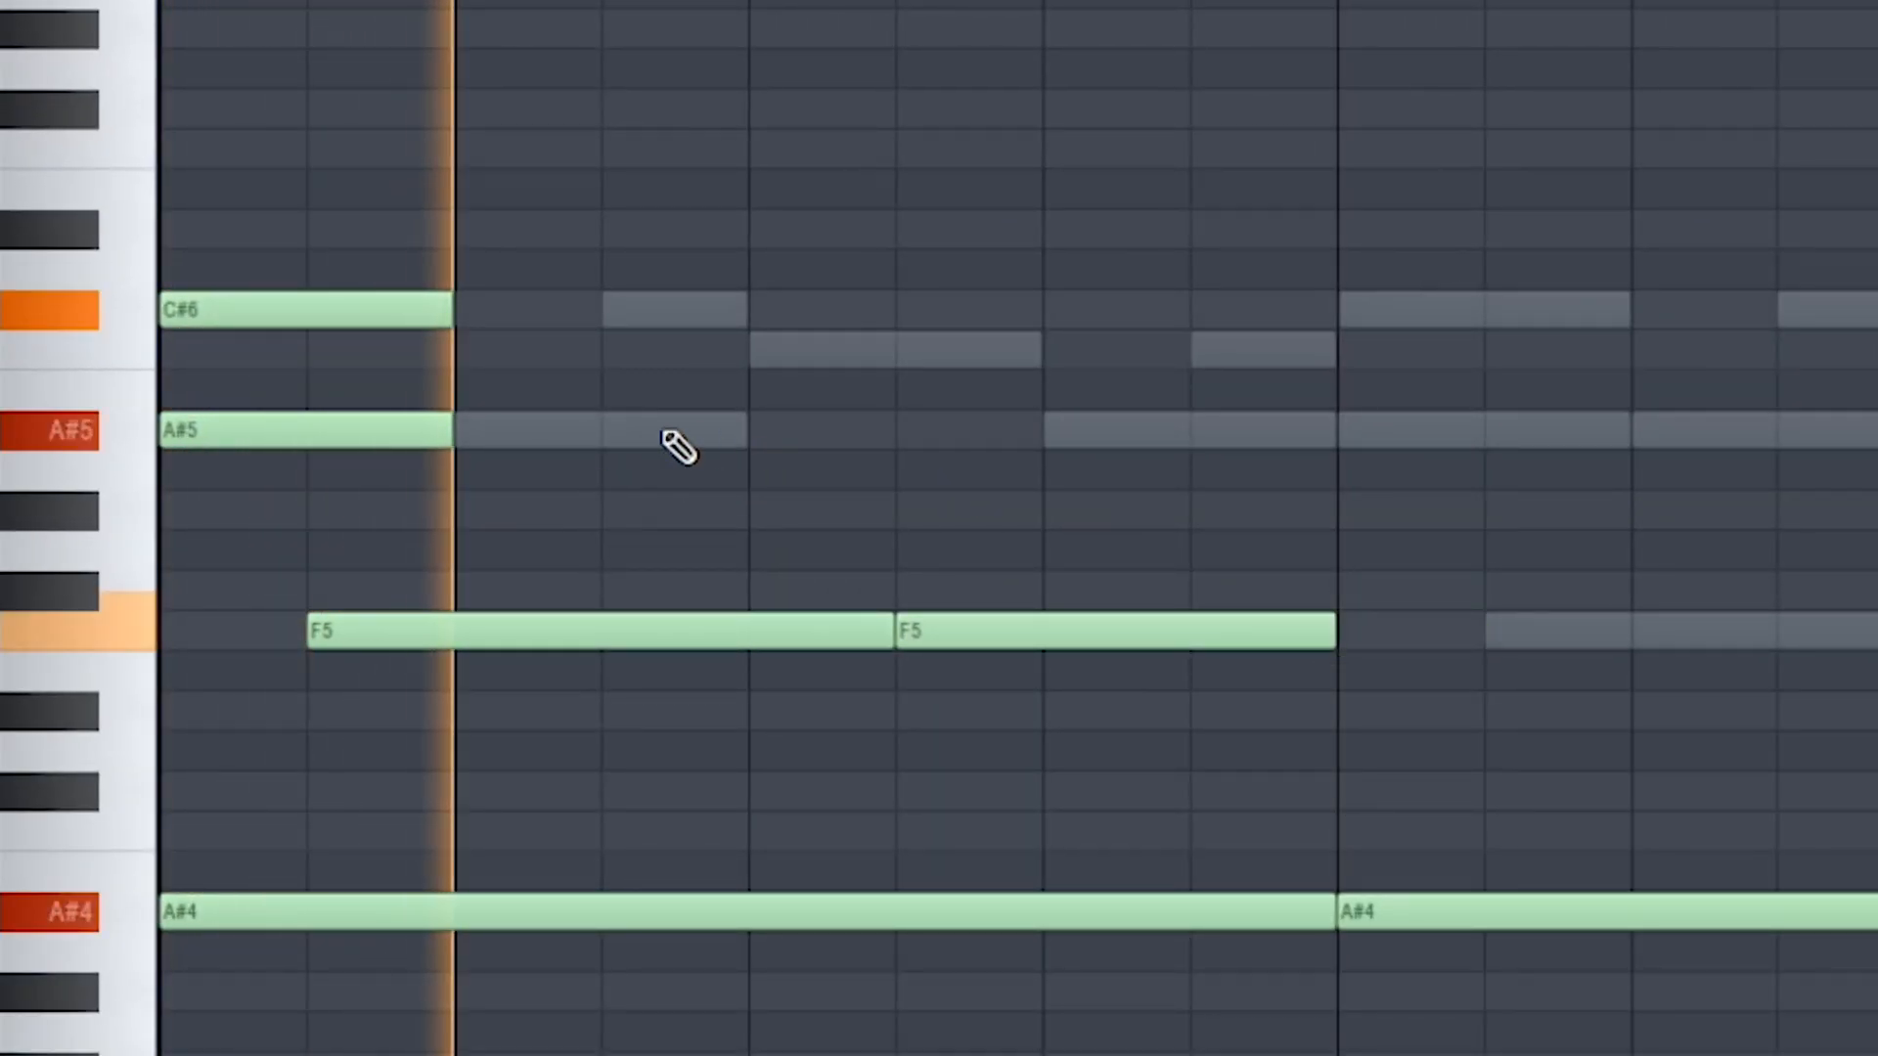
{"action": "left_click", "coordinate": [463, 429]}
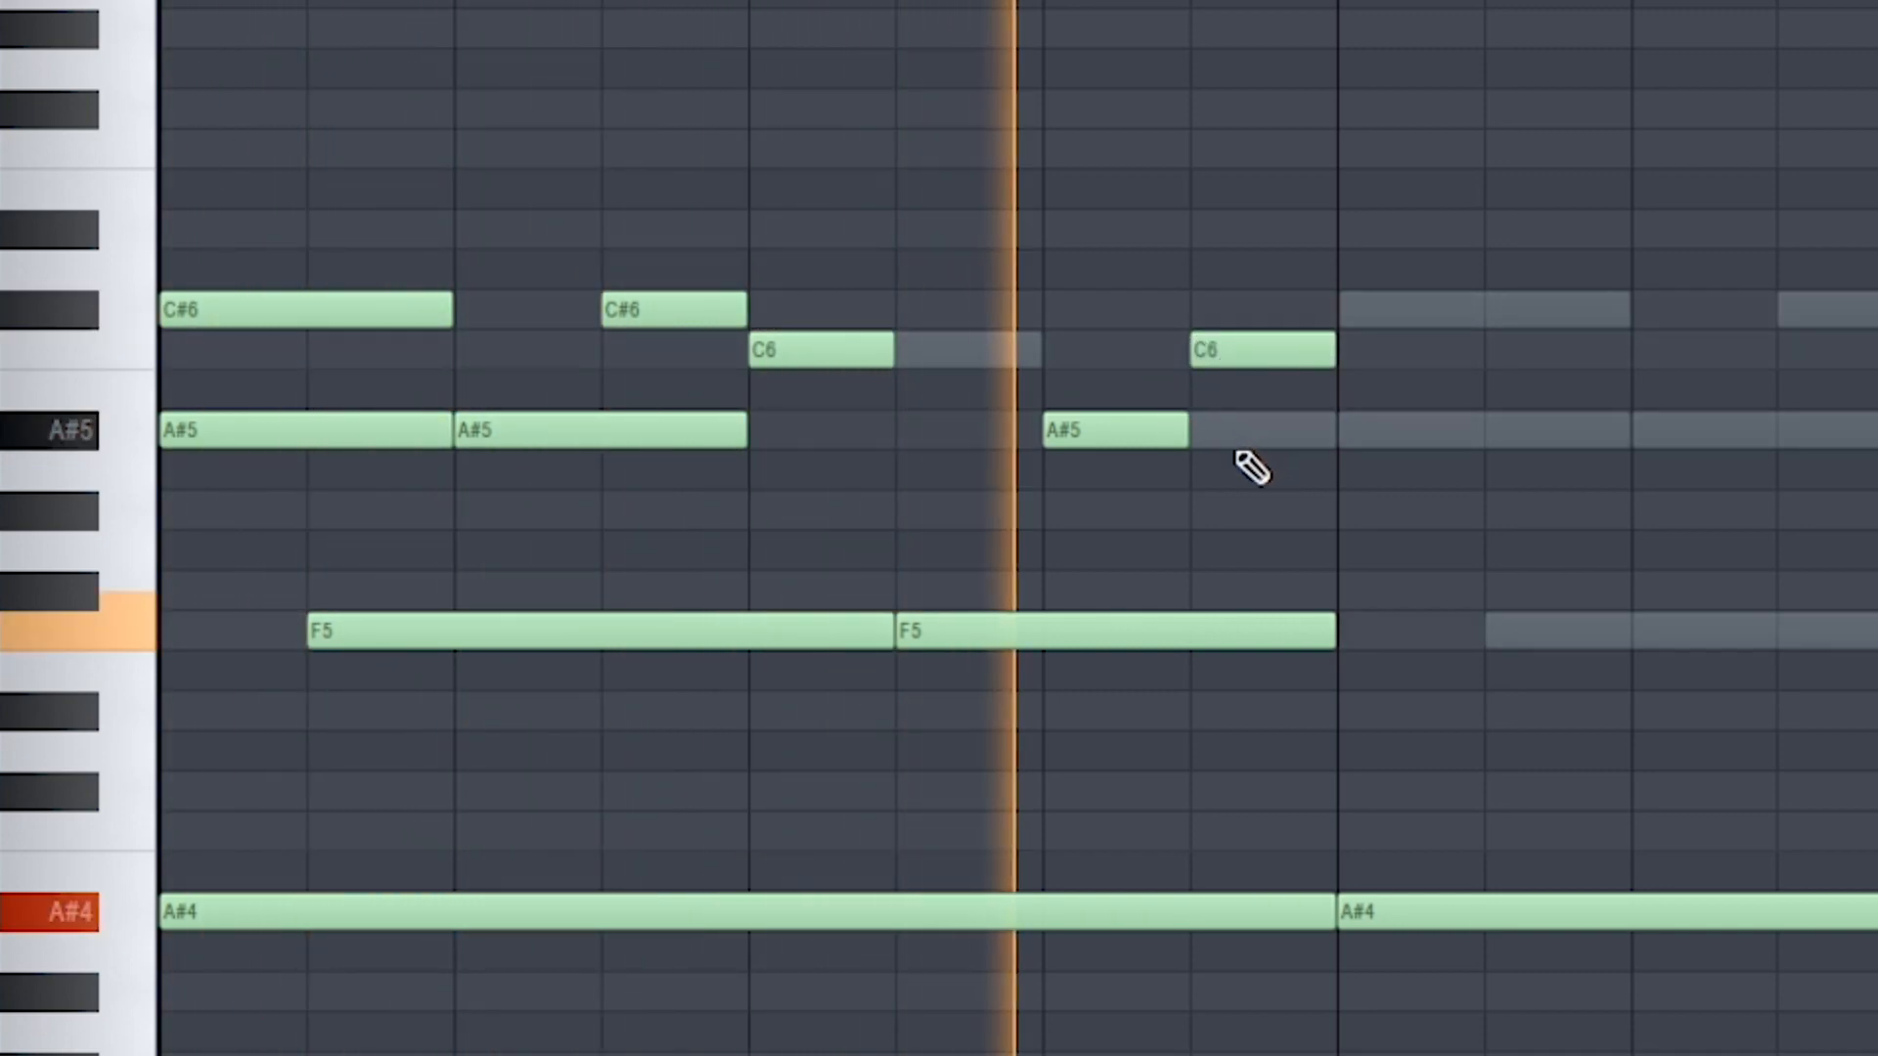
{"action": "left_click_drag", "start_coordinate": [1203, 437], "coordinate": [1271, 463]}
{"action": "left_click_drag", "start_coordinate": [887, 345], "coordinate": [1040, 347]}
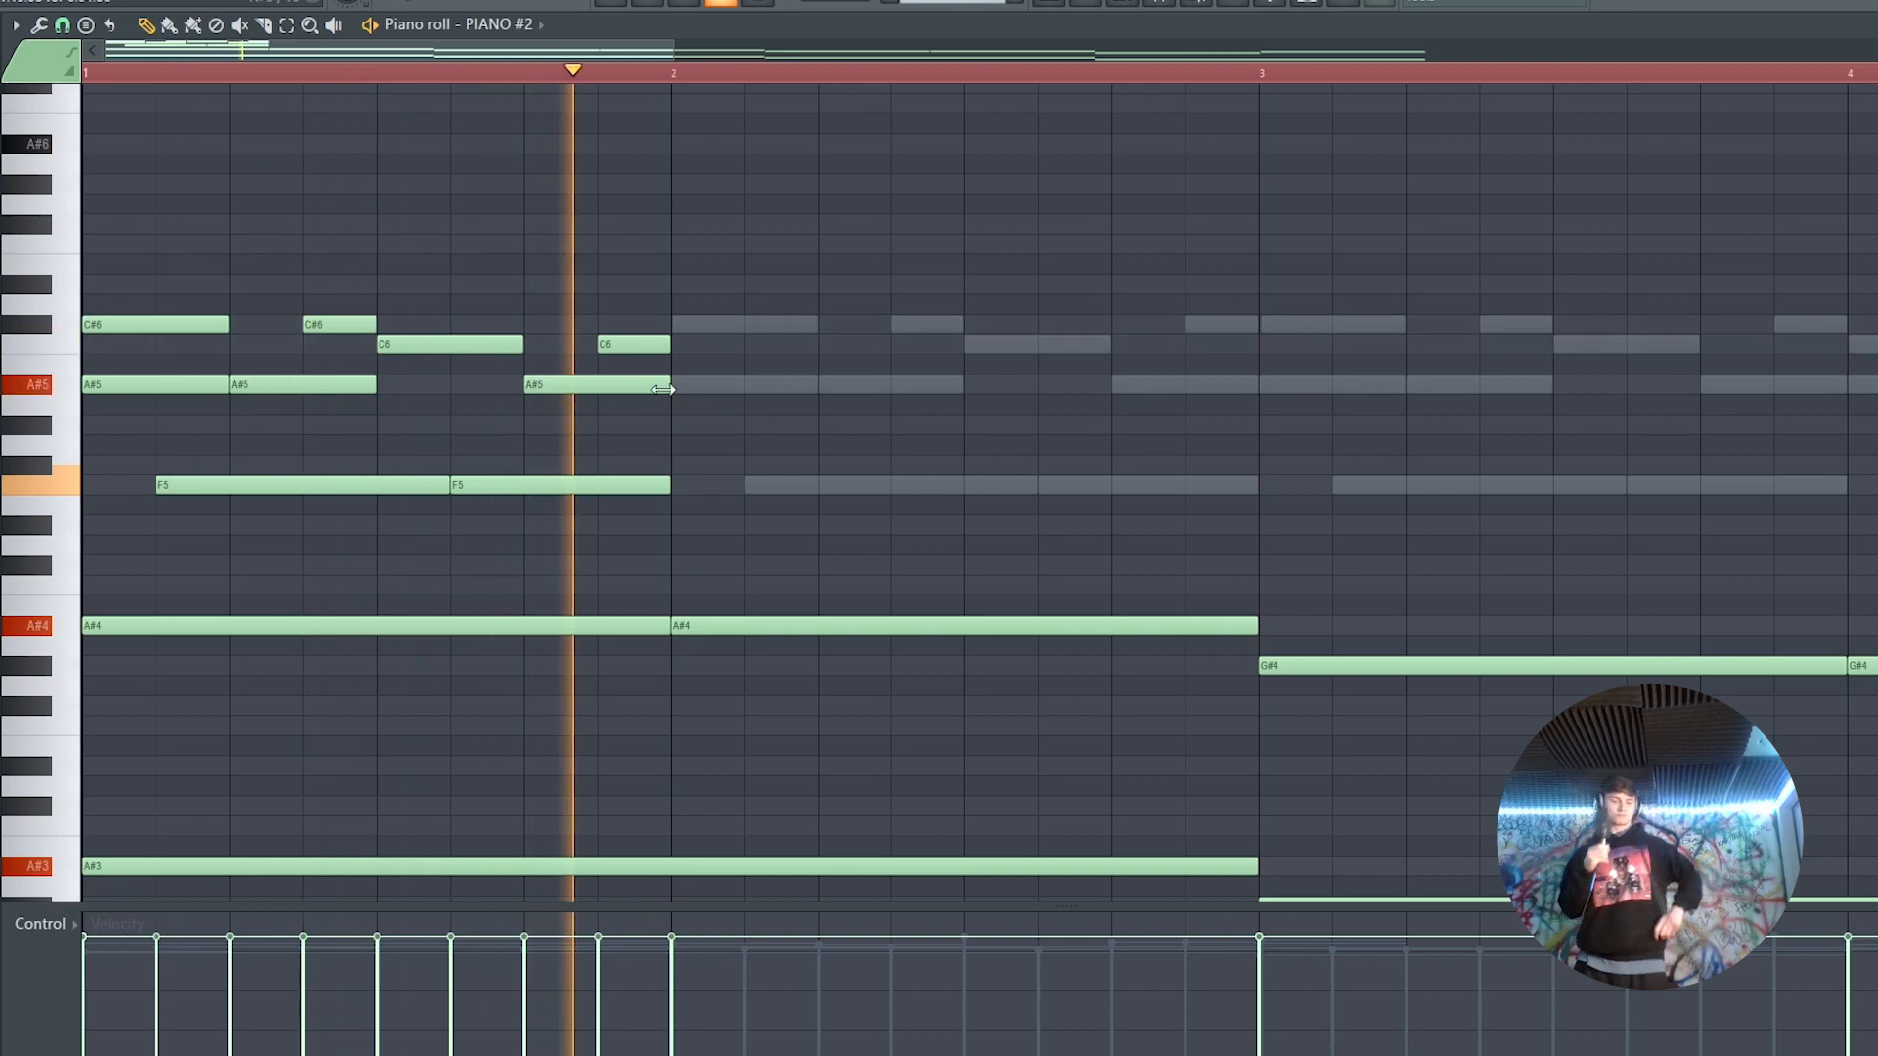
Select the first bar's upper melody notes and duplicate them seven times to fill all eight bars, and play the pattern
{"action": "scroll", "coordinate": [662, 434], "scroll_direction": "down", "scroll_amount": 2}
{"action": "left_click_drag", "start_coordinate": [325, 235], "coordinate": [3, 528]}
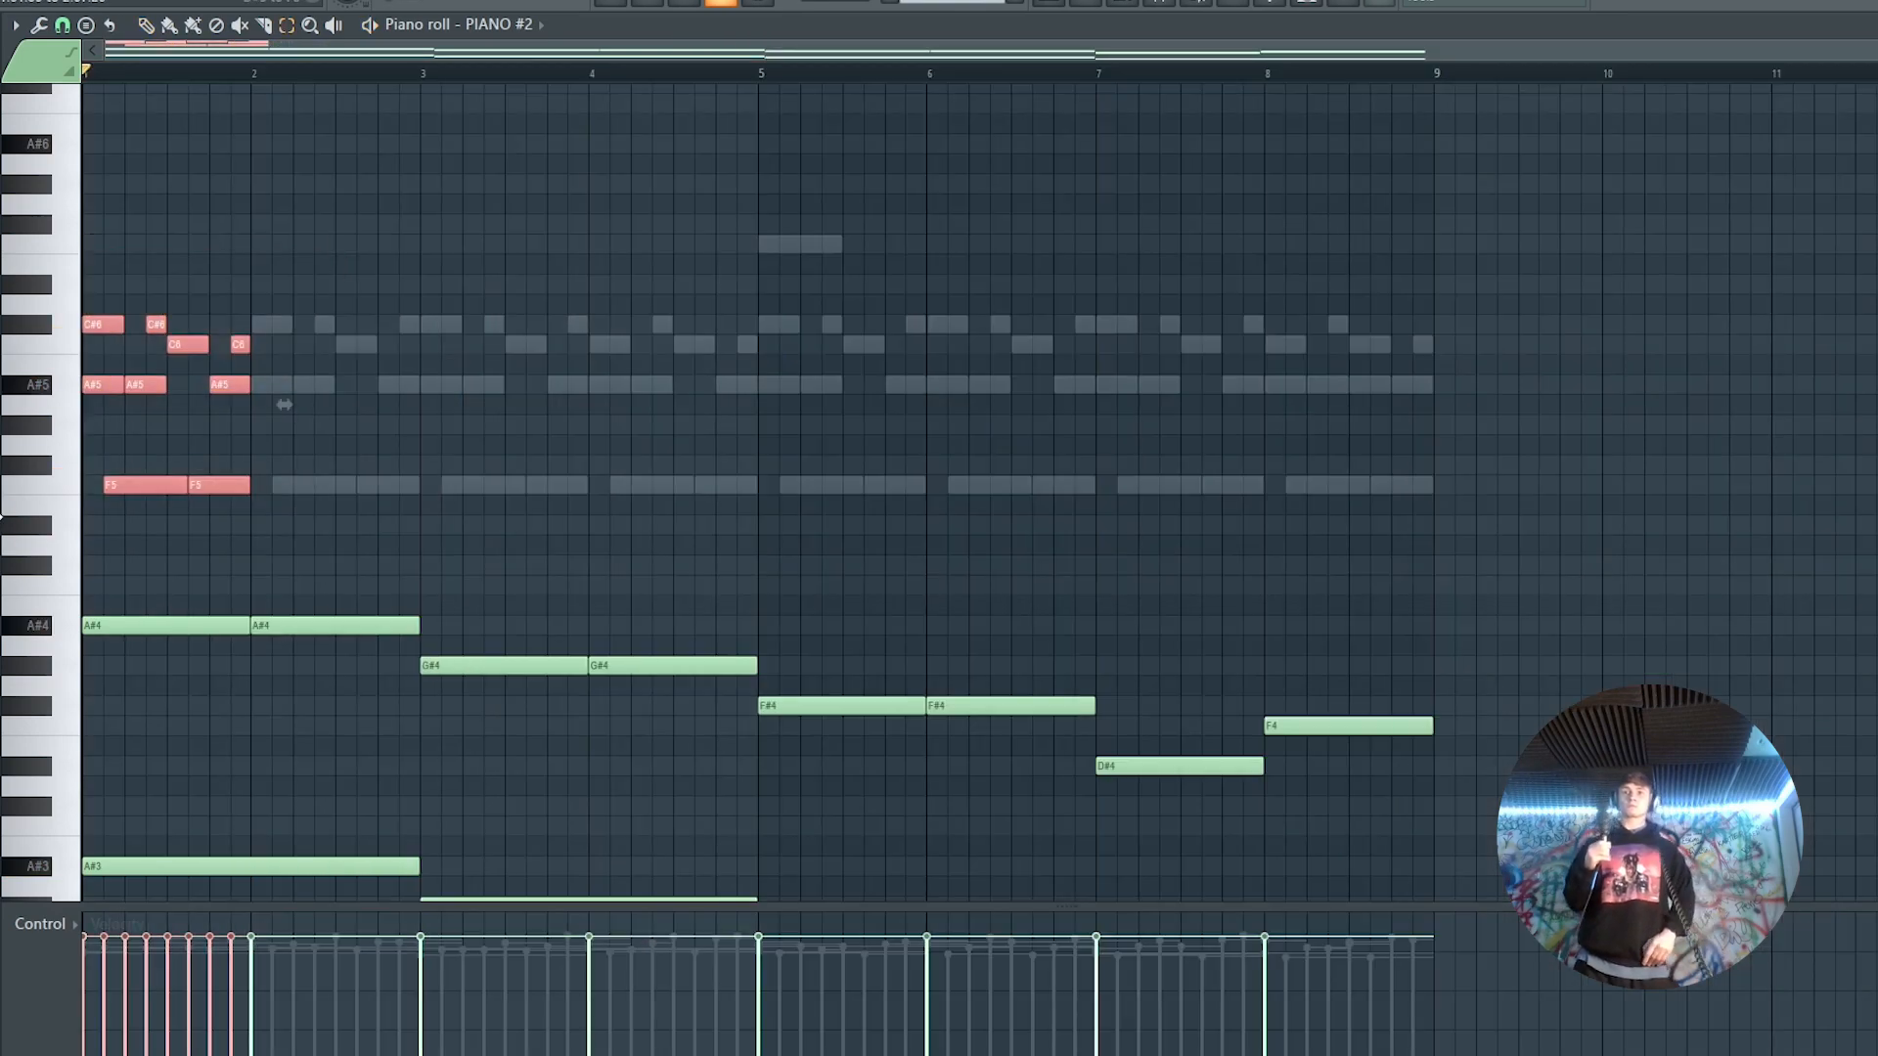
{"action": "key", "text": "ctrl+b"}
{"action": "key", "text": "ctrl+b"}
{"action": "key", "text": "ctrl+b"}
{"action": "key", "text": "ctrl+b"}
{"action": "key", "text": "ctrl+b"}
{"action": "key", "text": "ctrl+b"}
{"action": "key", "text": "ctrl+b"}
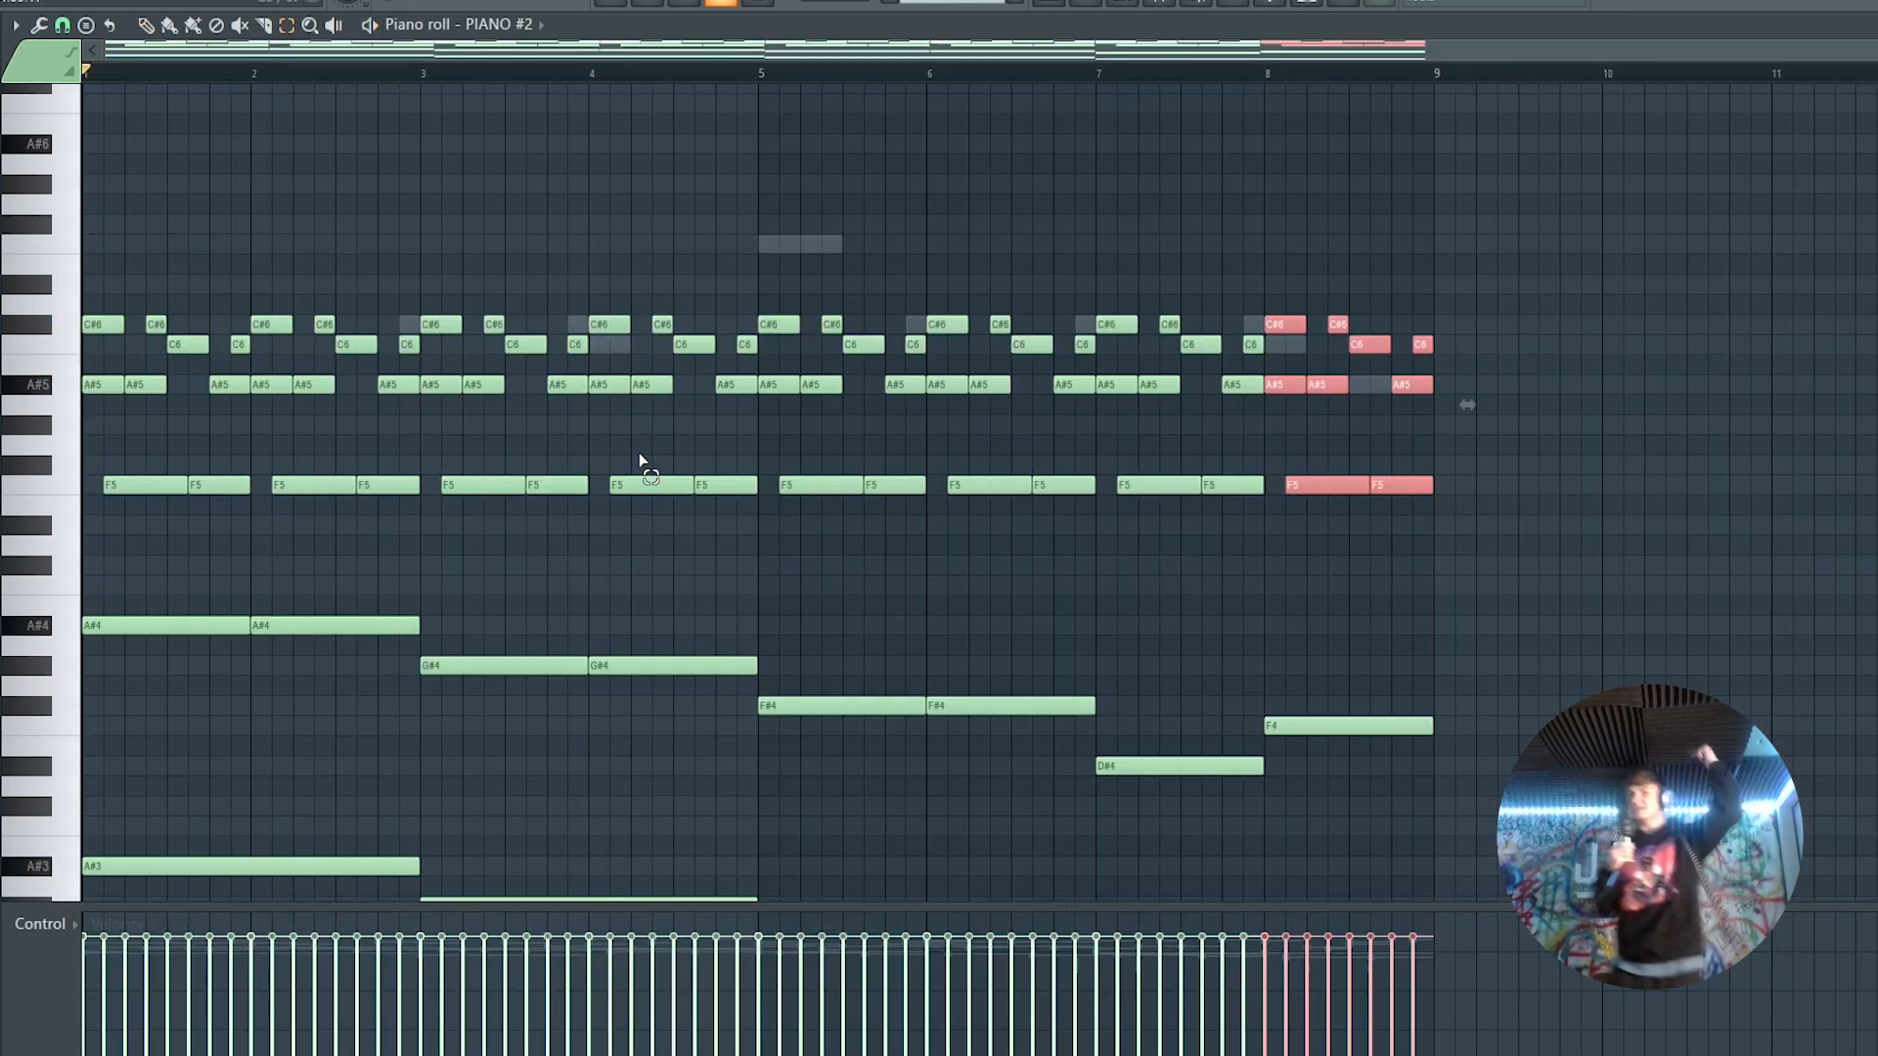
{"action": "key", "text": "space"}
Vary the repeated melody by raising the closing C6 of bars 2, 3, 5 and 6 to C#6 and lowering bar 4's opening C#6 to C6
{"action": "scroll", "coordinate": [641, 460], "scroll_direction": "up", "scroll_amount": 1}
{"action": "left_click_drag", "start_coordinate": [536, 51], "coordinate": [491, 48]}
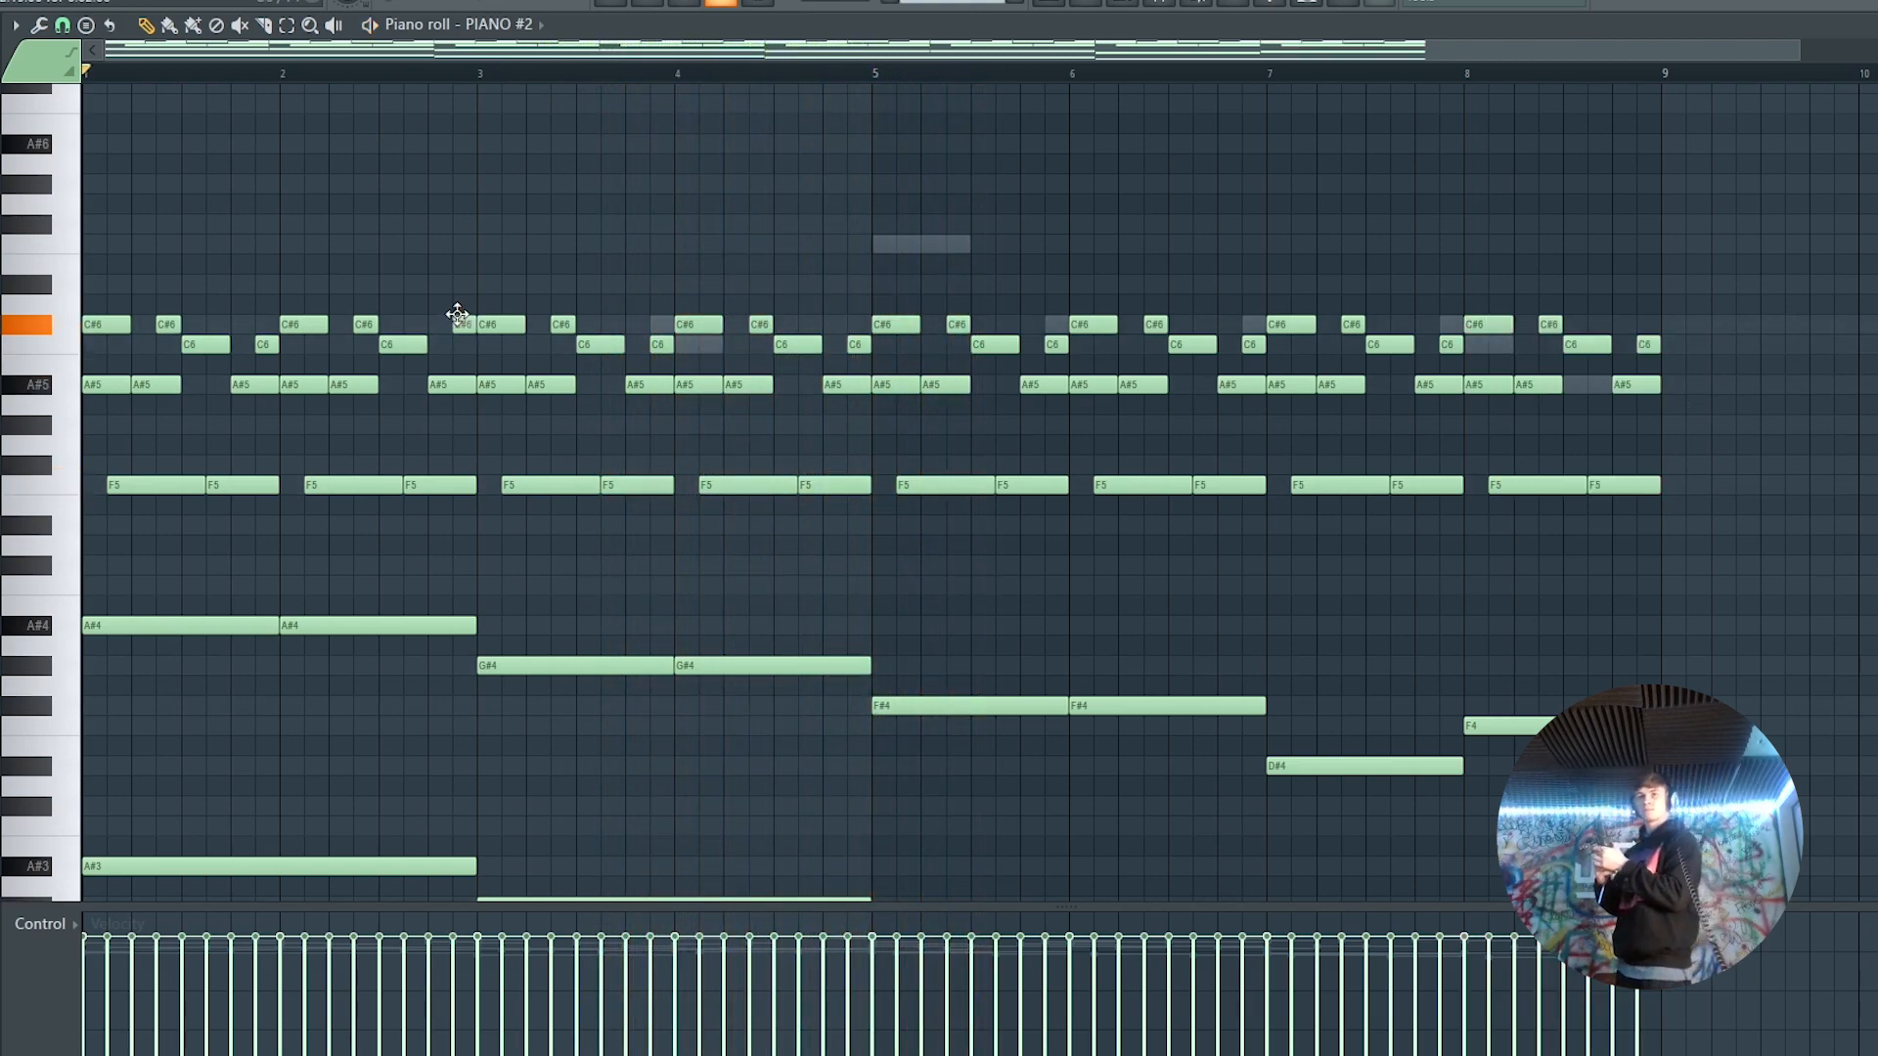
{"action": "mouse_move", "coordinate": [662, 345]}
{"action": "left_mouse_down"}
{"action": "mouse_move", "coordinate": [664, 325]}
{"action": "mouse_move", "coordinate": [683, 352]}
{"action": "left_mouse_up"}
{"action": "left_click_drag", "start_coordinate": [1055, 344], "coordinate": [1056, 326]}
{"action": "left_click_drag", "start_coordinate": [1257, 343], "coordinate": [1257, 325]}
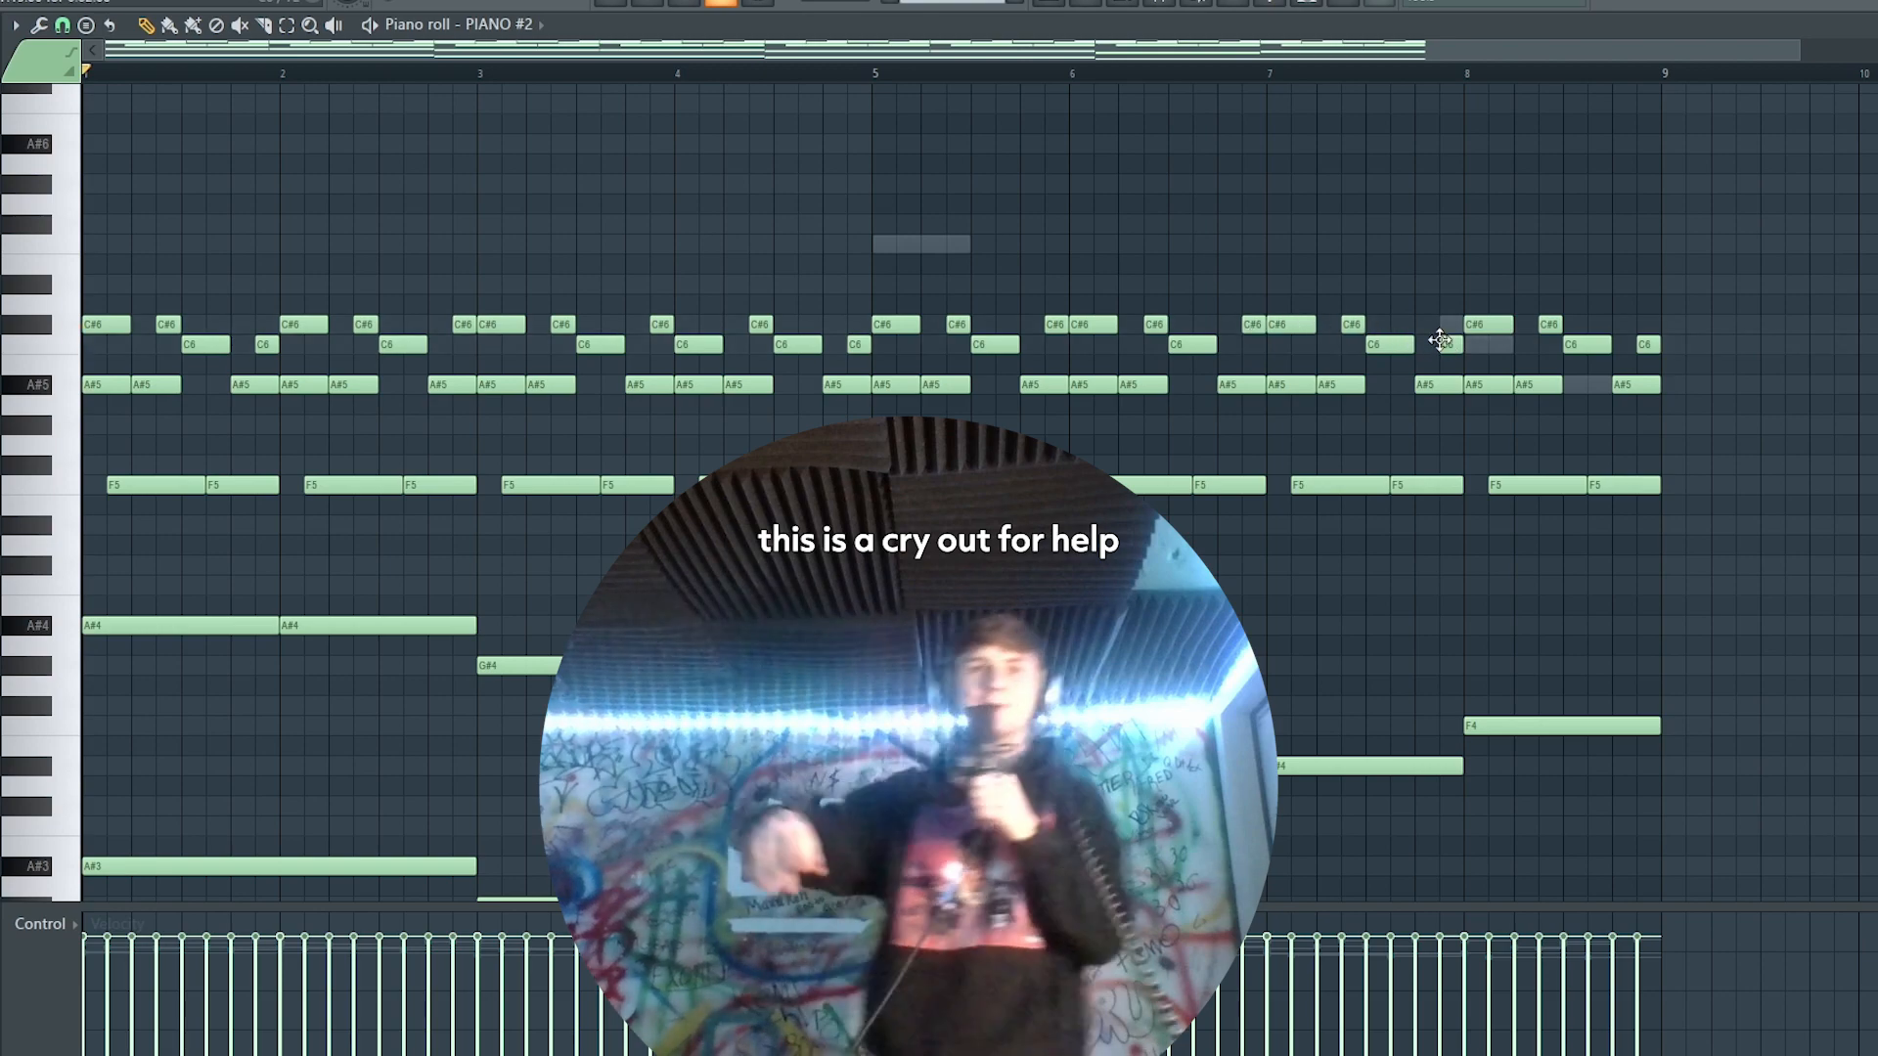
Swap the C6 and C#6 notes where bar 7 meets bar 8, and add a half-bar F6 at the start of bar 5
{"action": "right_click", "coordinate": [1451, 346]}
{"action": "left_click_drag", "start_coordinate": [1488, 327], "coordinate": [1490, 350]}
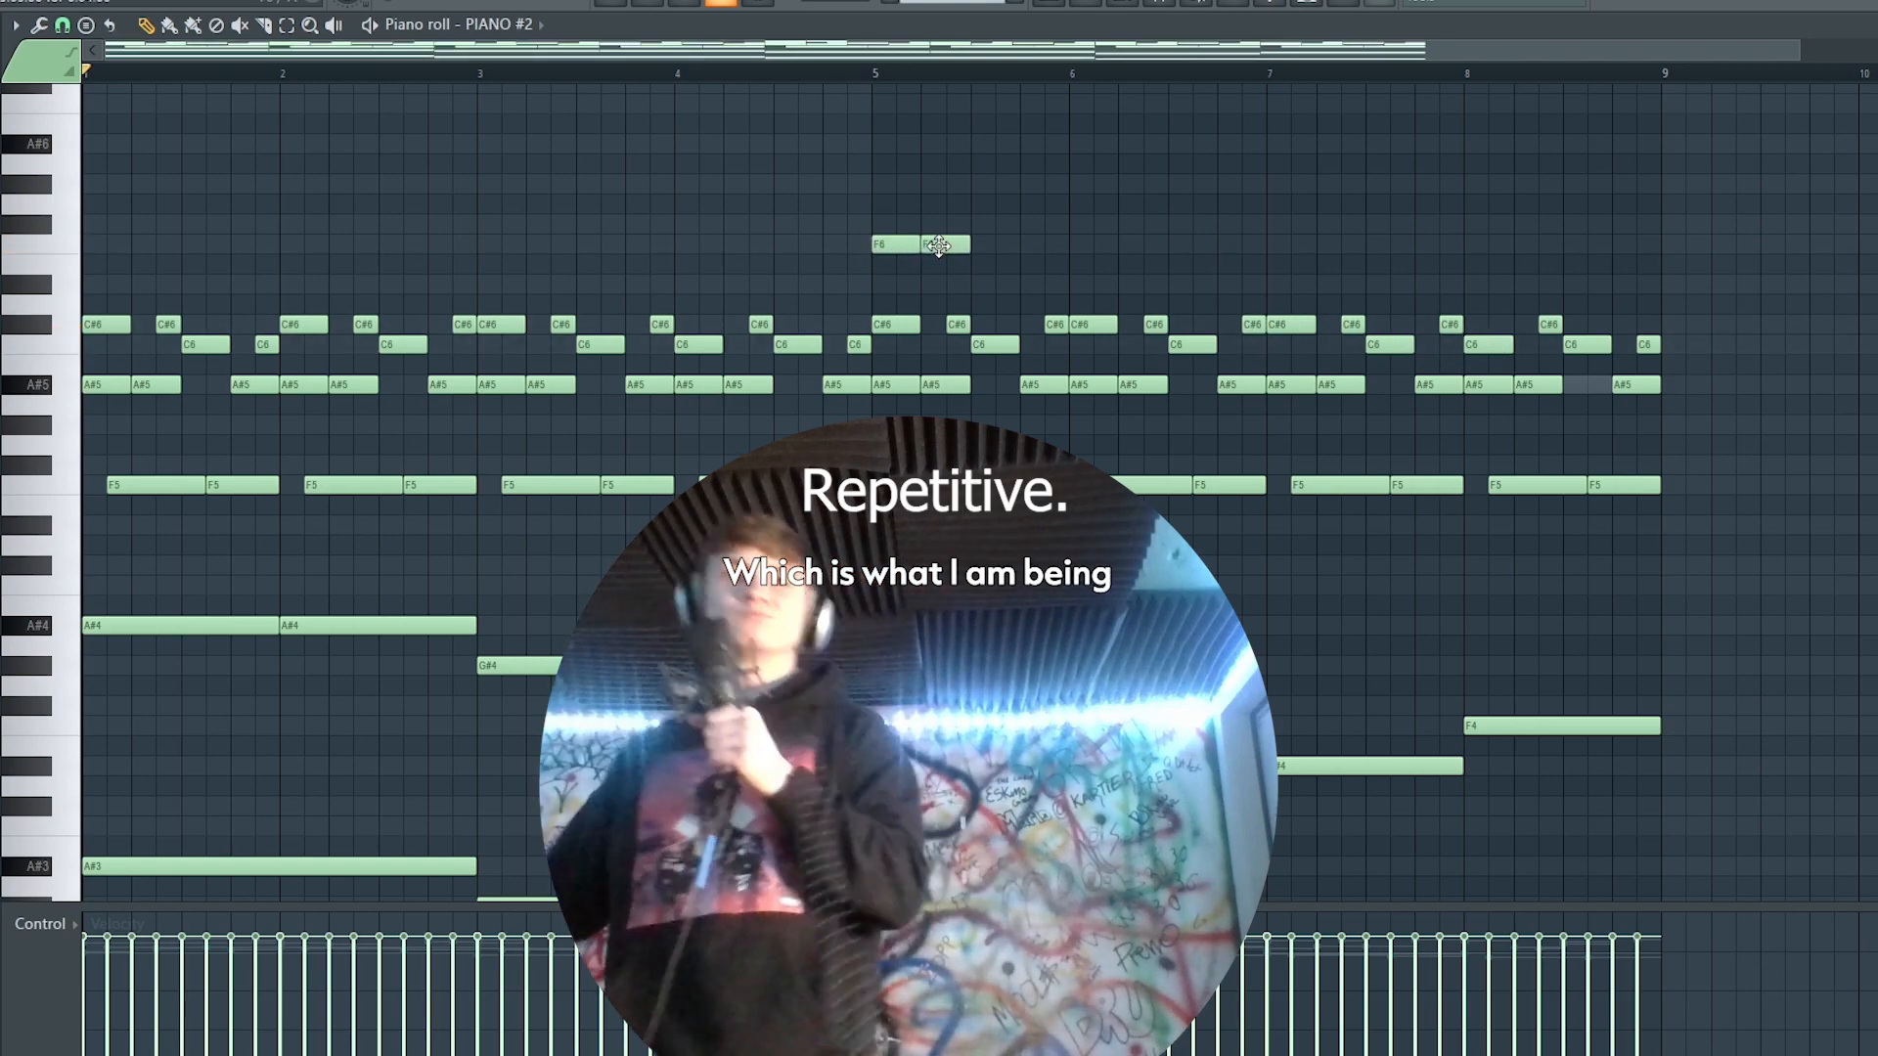
{"action": "left_click", "coordinate": [876, 246]}
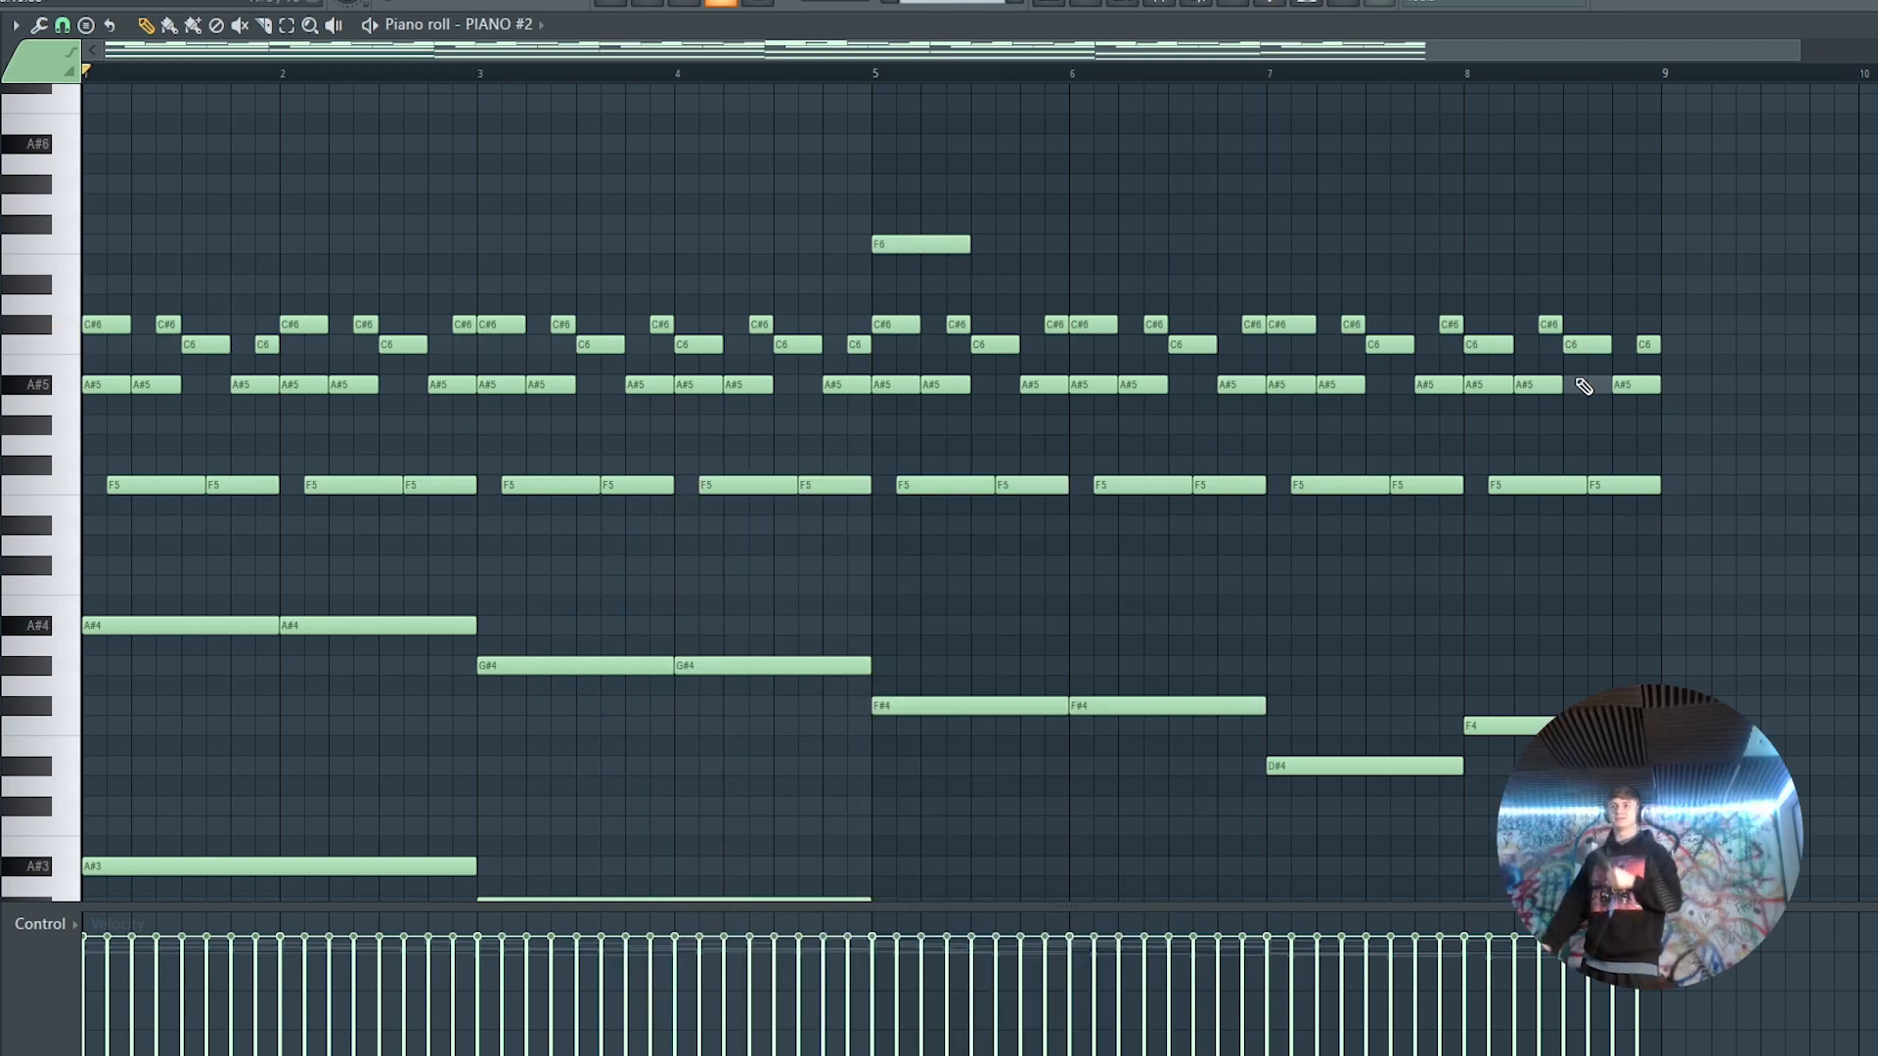
{"action": "key", "text": "space"}
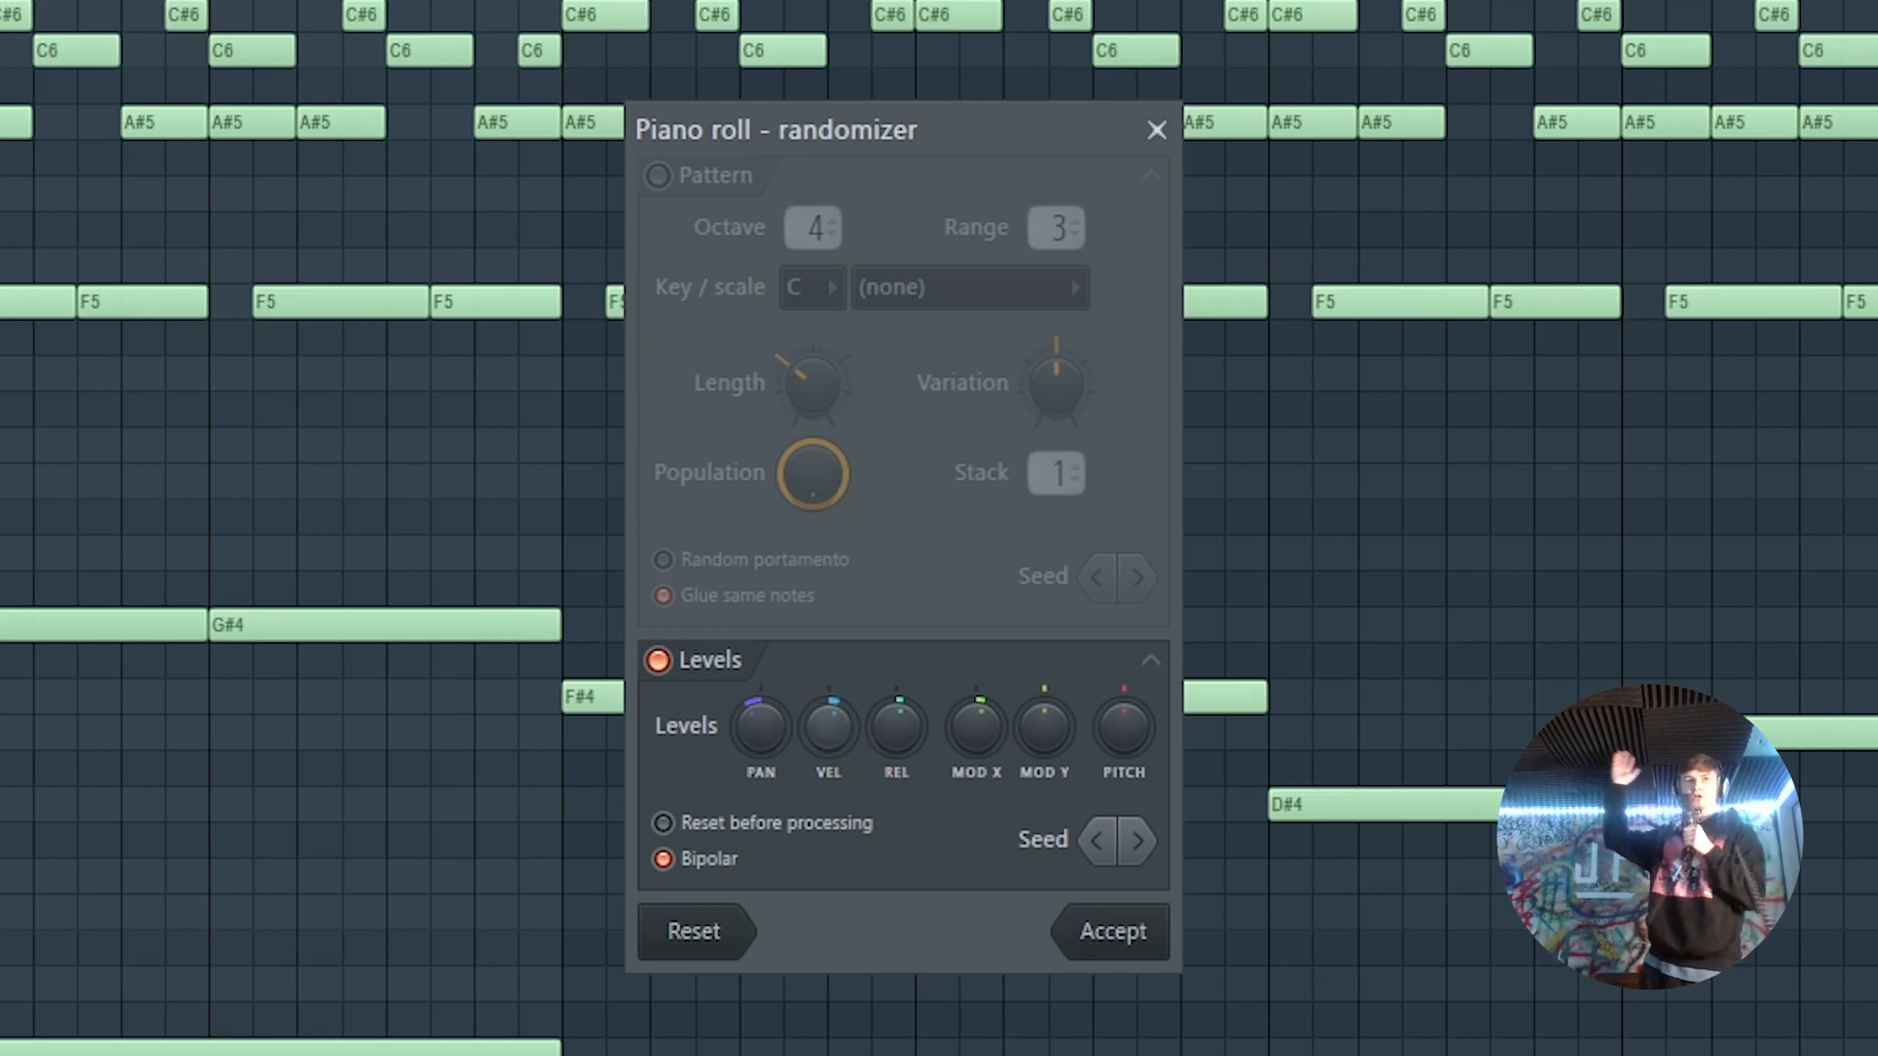
Randomize the piano notes' levels with the Bipolar option on and pattern generation off
{"action": "left_click", "coordinate": [1107, 934]}
{"action": "key", "text": "alt+s"}
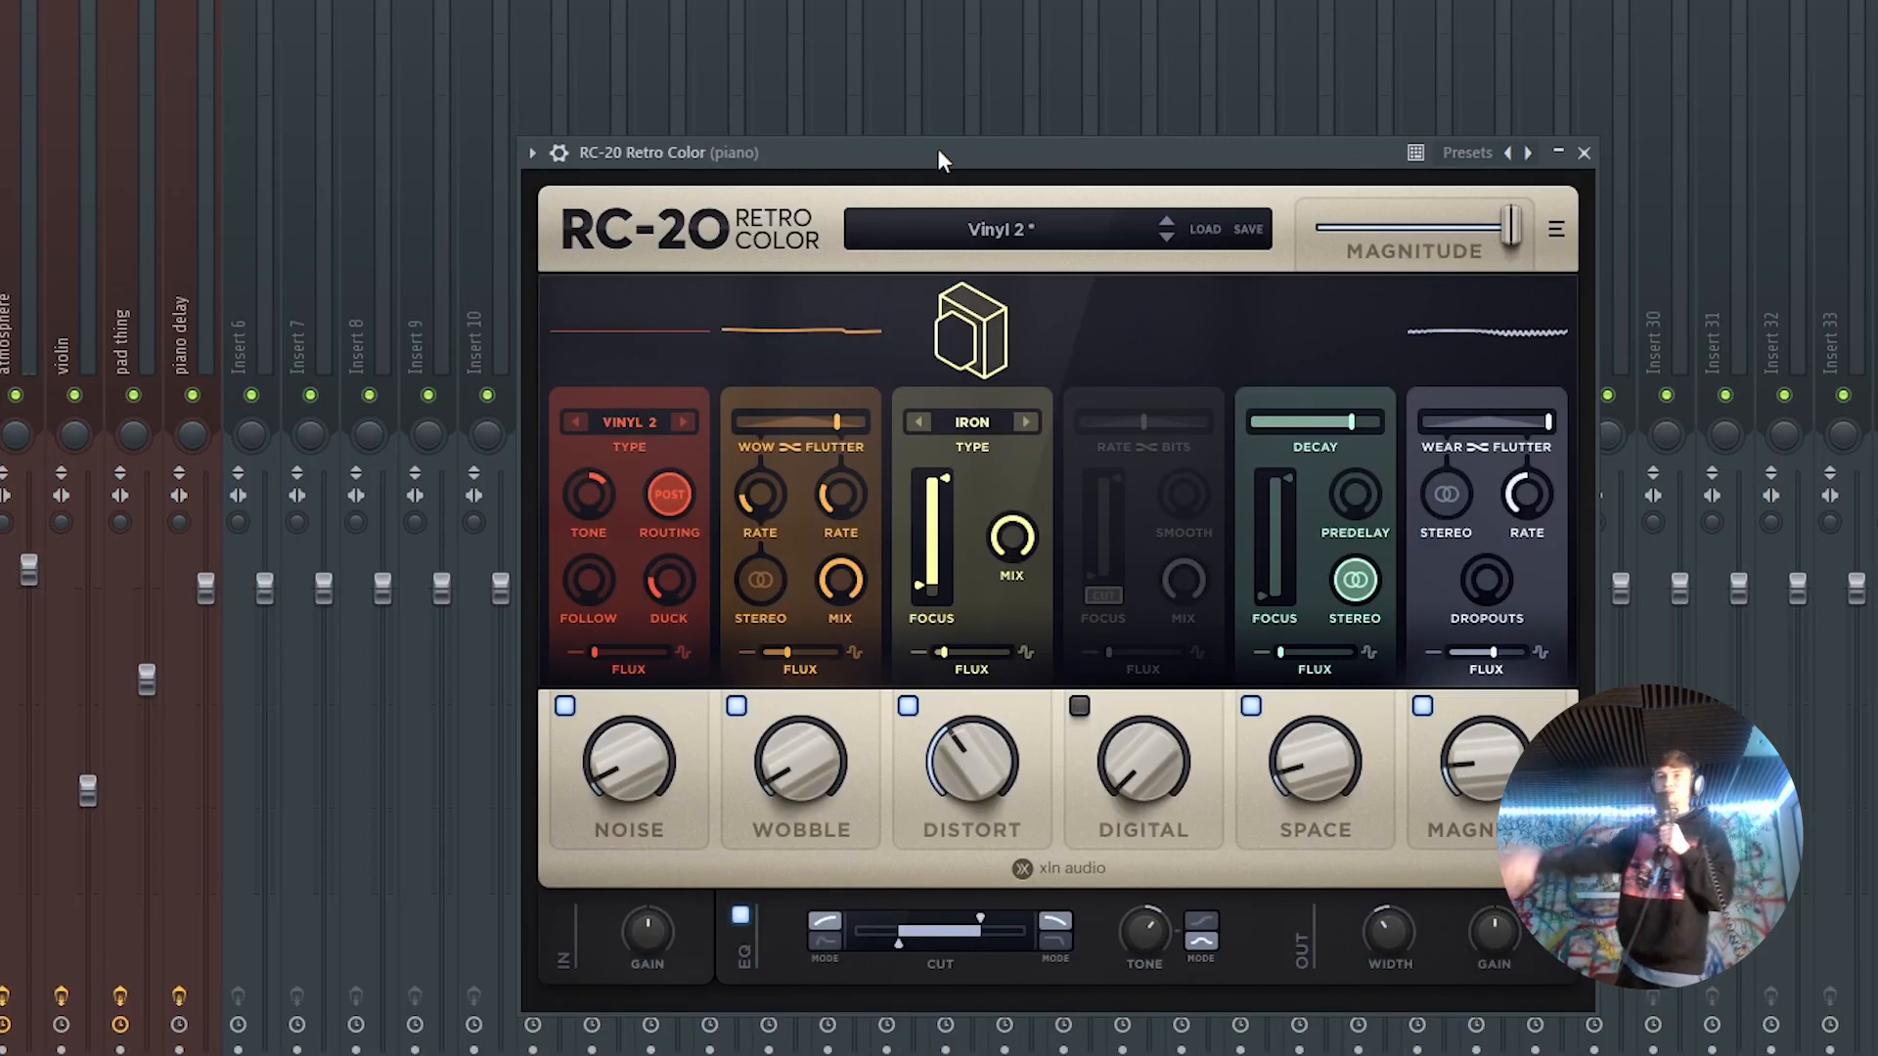
{"action": "left_click_drag", "start_coordinate": [938, 149], "coordinate": [878, 134]}
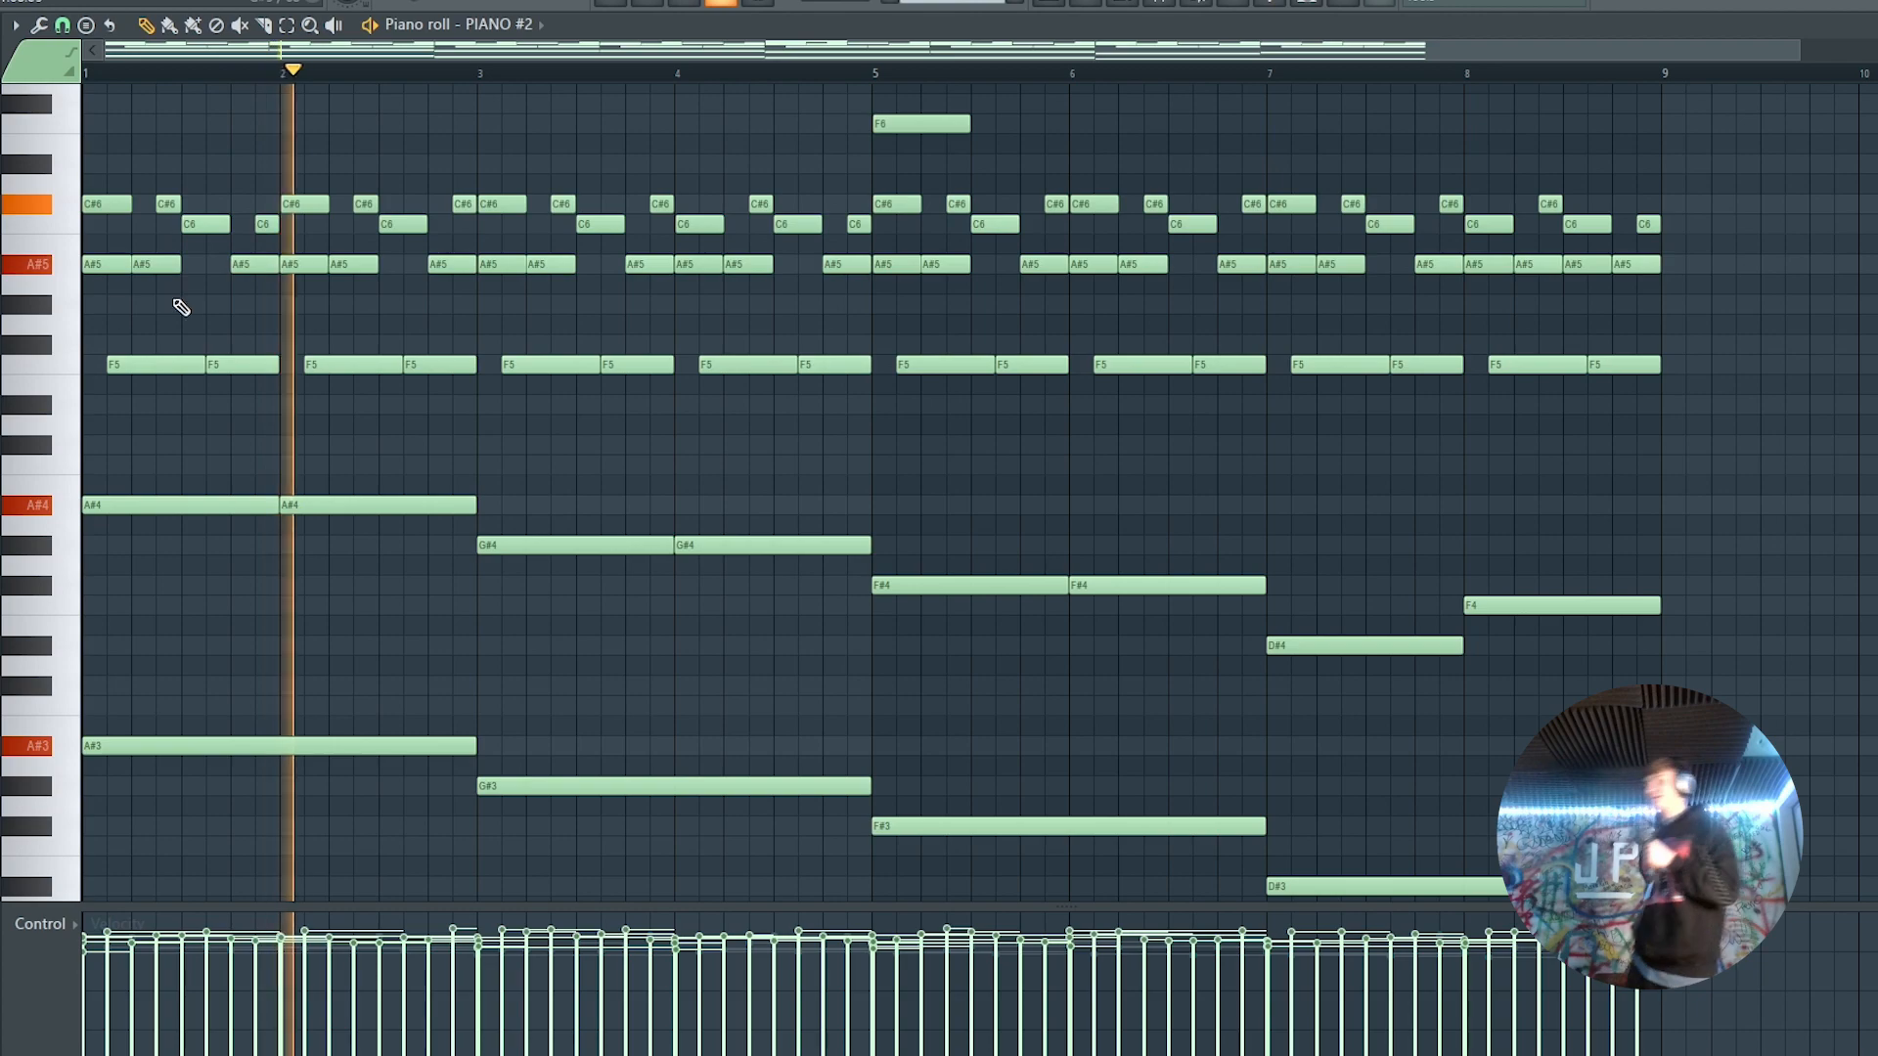
{"action": "scroll", "coordinate": [185, 302], "scroll_direction": "up", "scroll_amount": 5}
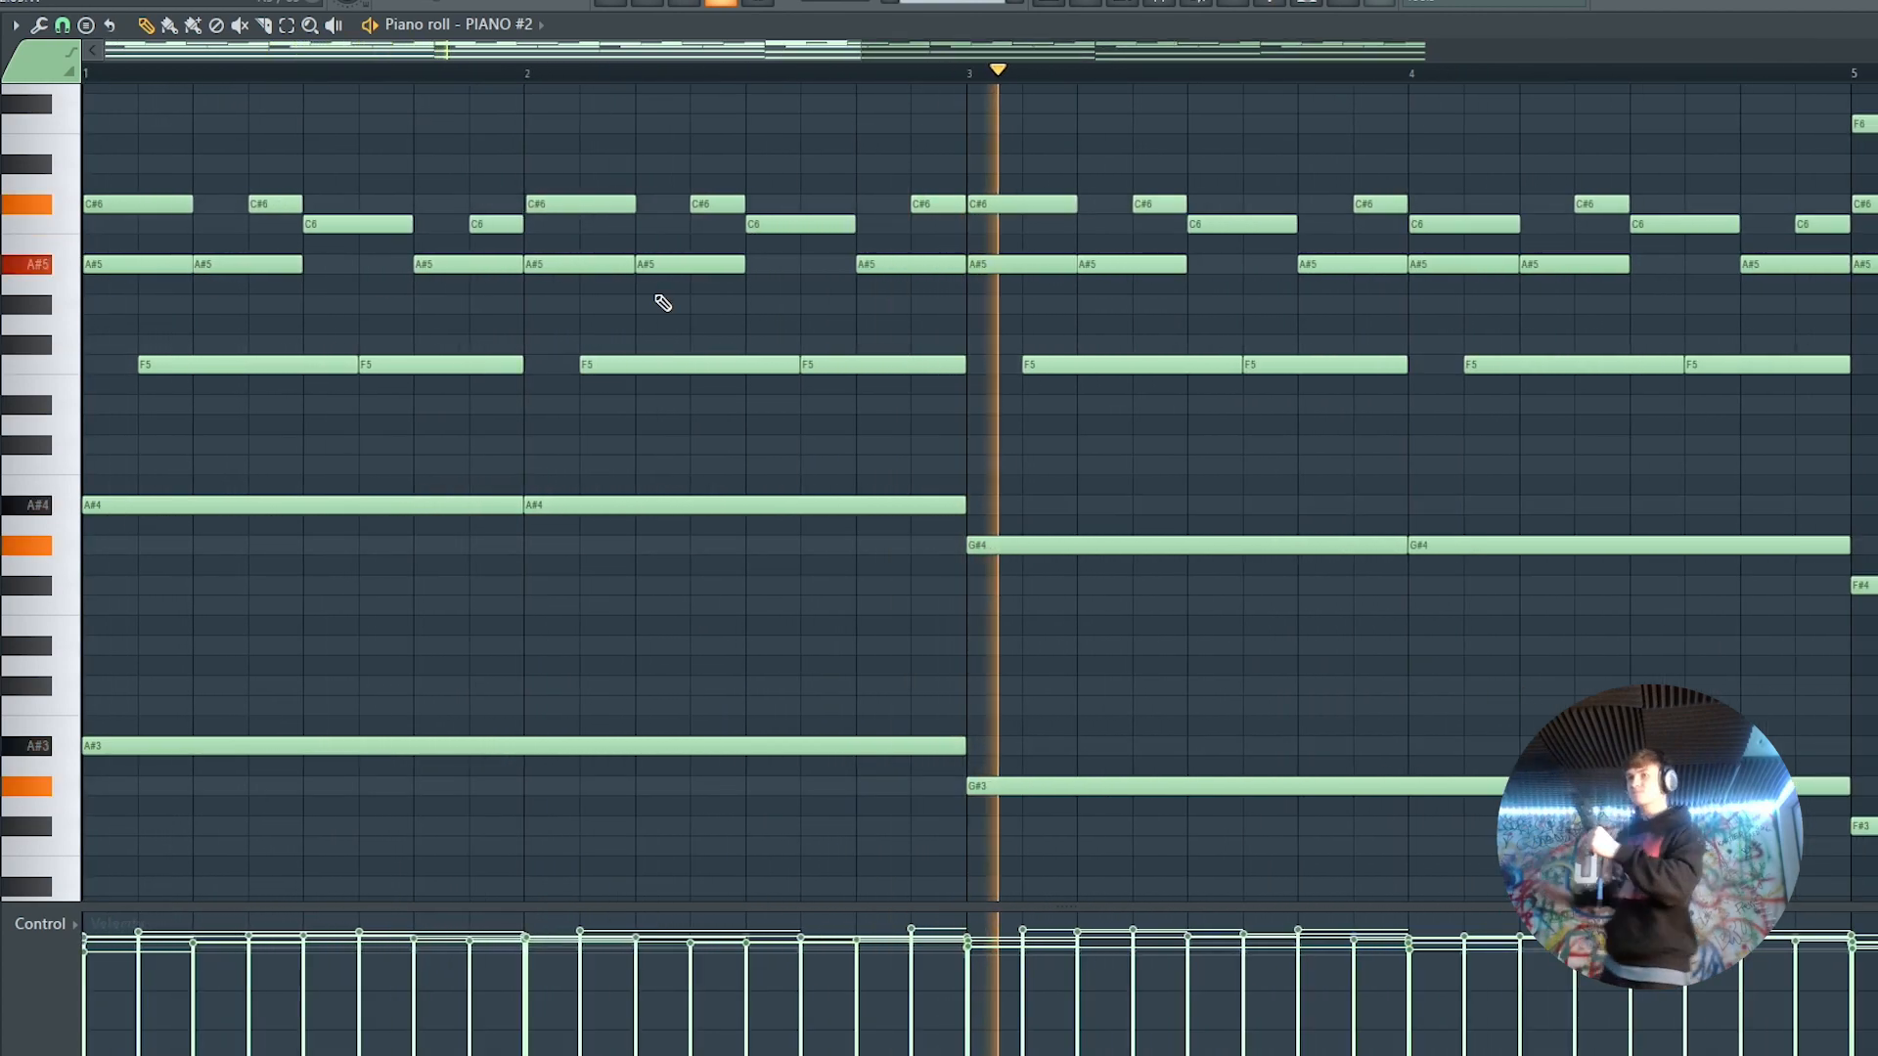
{"action": "scroll", "coordinate": [704, 318], "scroll_direction": "down", "scroll_amount": 1}
{"action": "scroll", "coordinate": [851, 311], "scroll_direction": "down", "scroll_amount": 2}
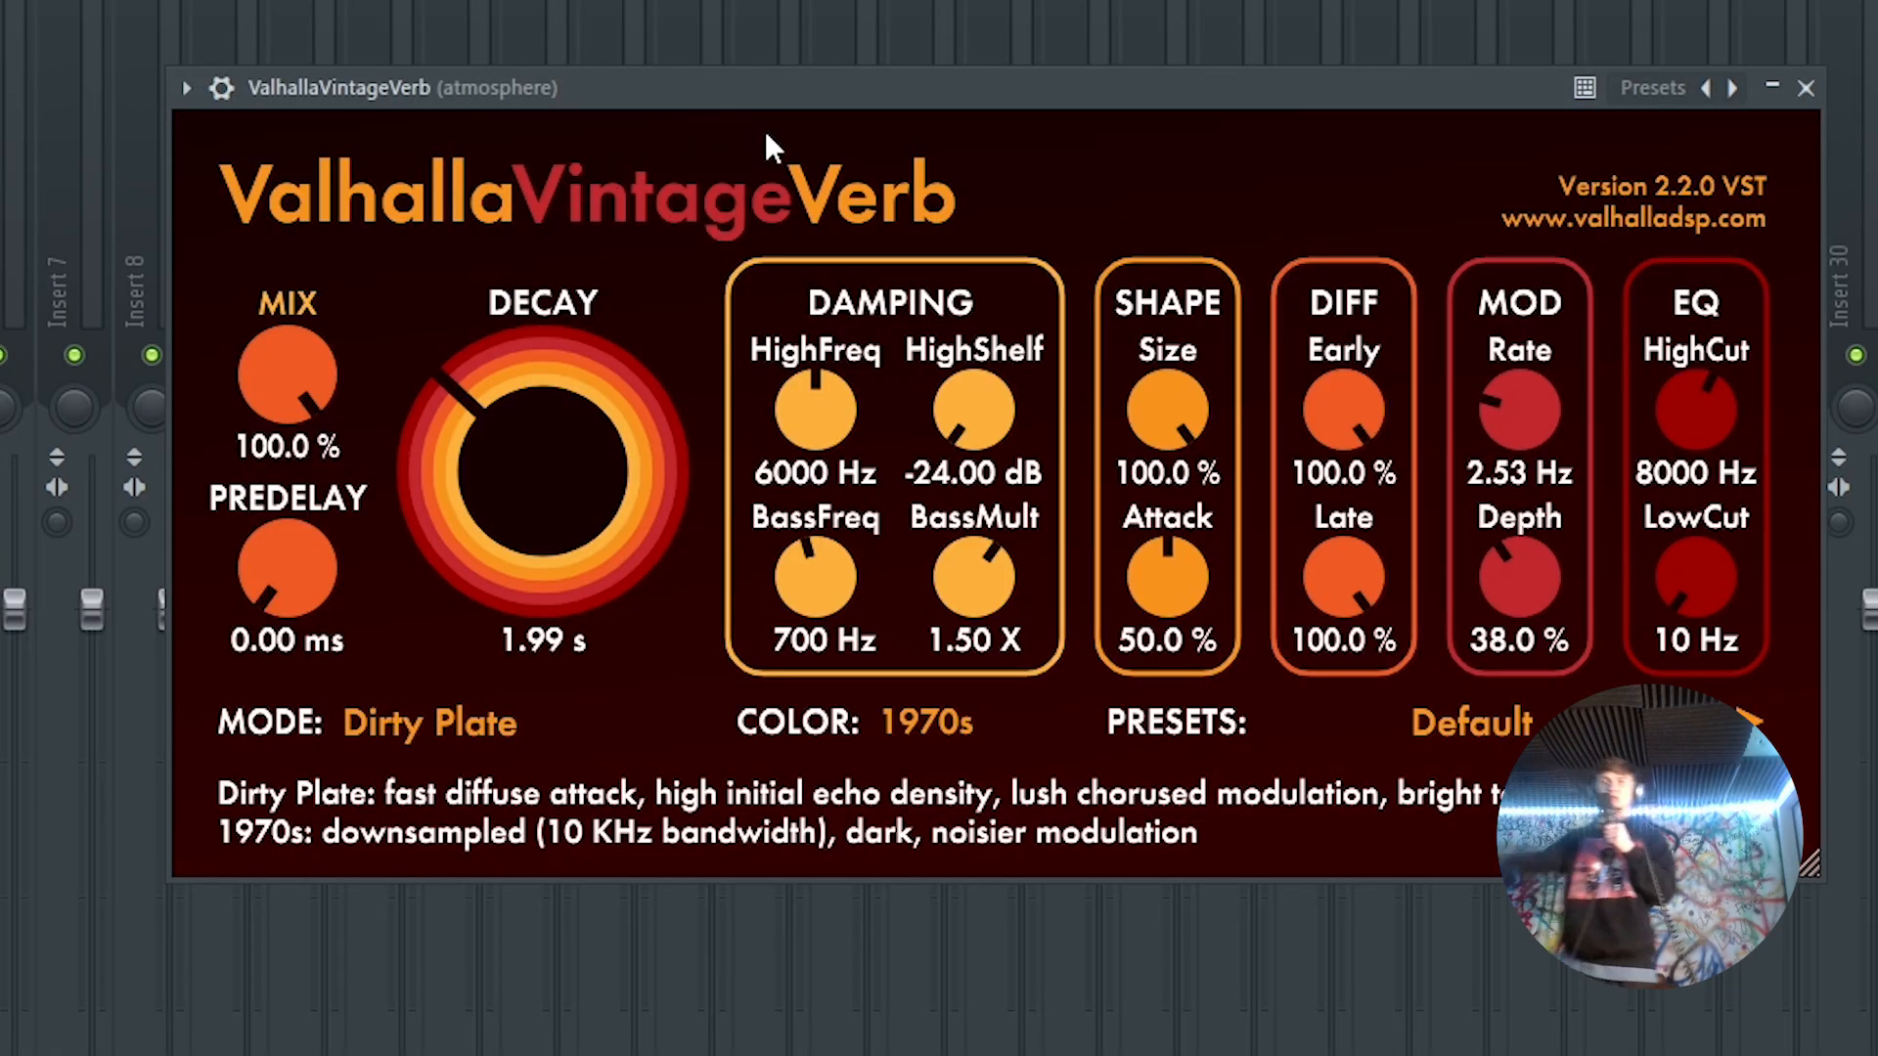
{"action": "left_click_drag", "start_coordinate": [817, 87], "coordinate": [771, 63]}
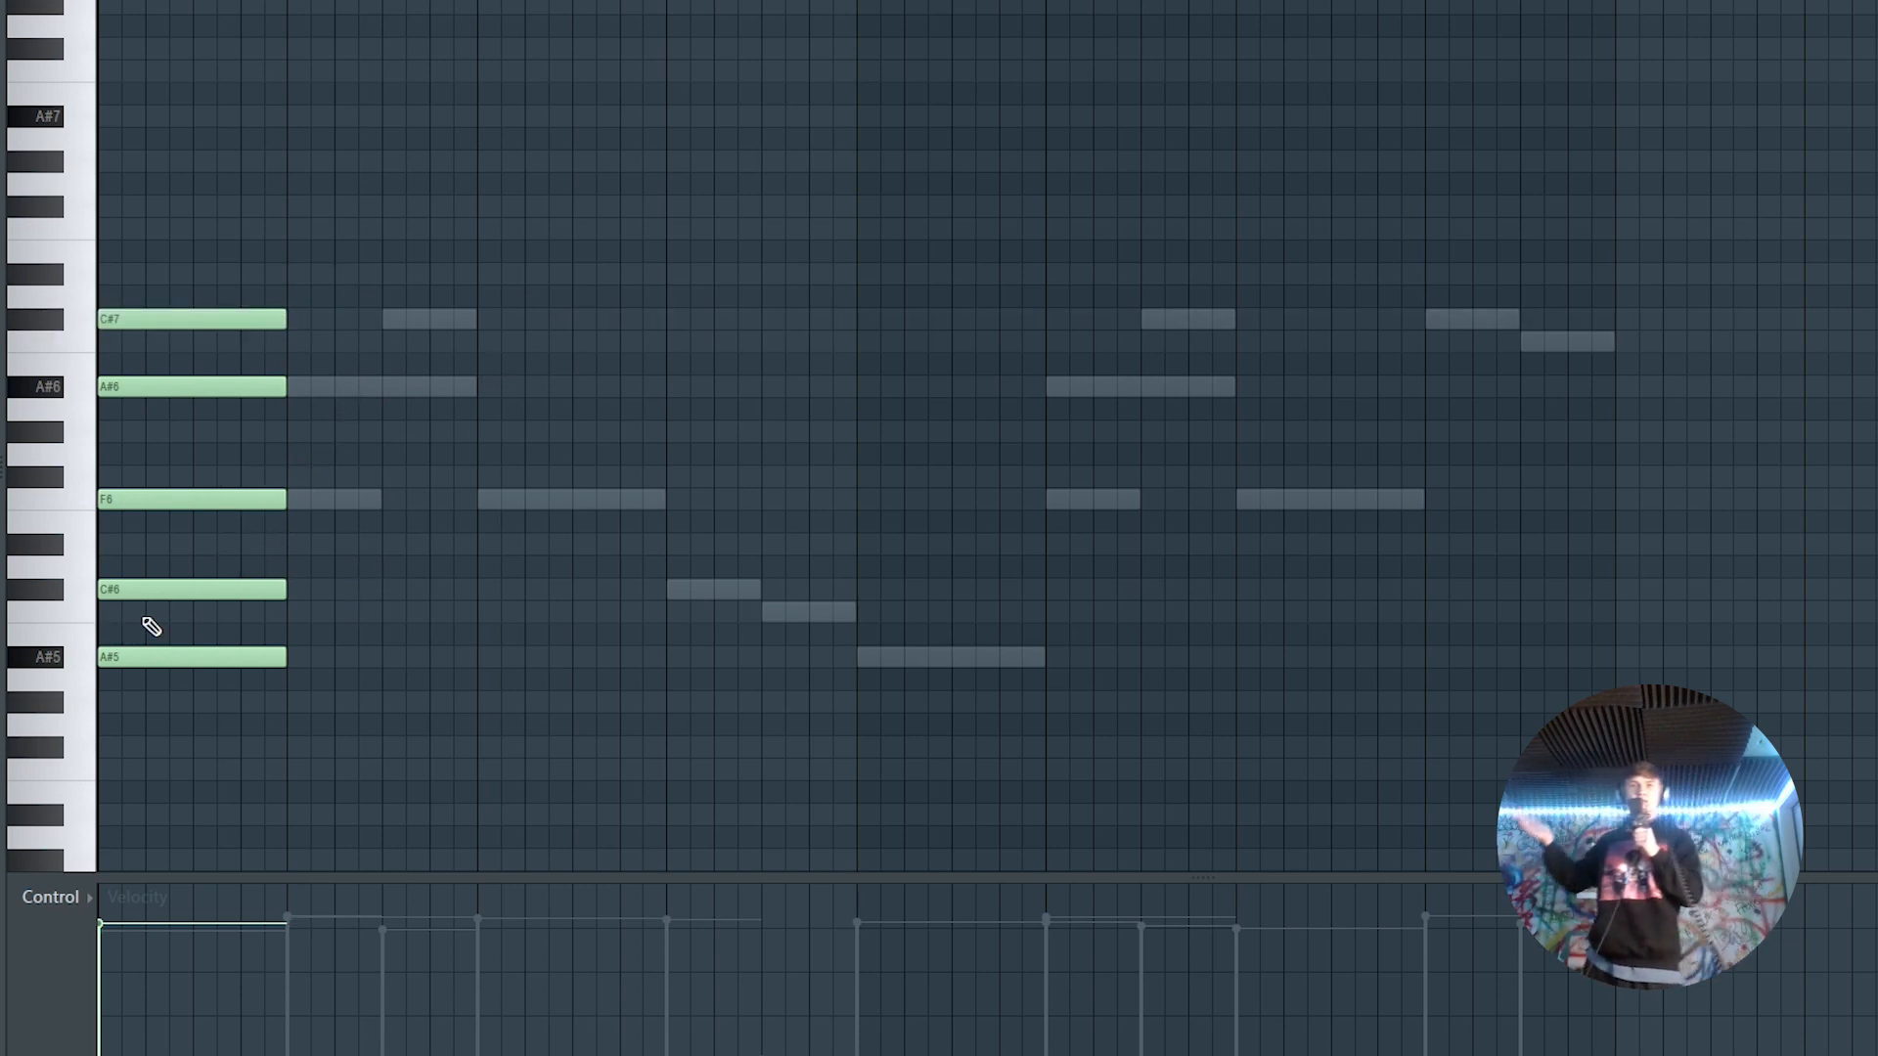
Continue the melody after the opening A#5 with a half-bar F6 and full-bar A#6 in bar 2 and a full-bar F6 in bar 3
{"action": "key", "text": "space"}
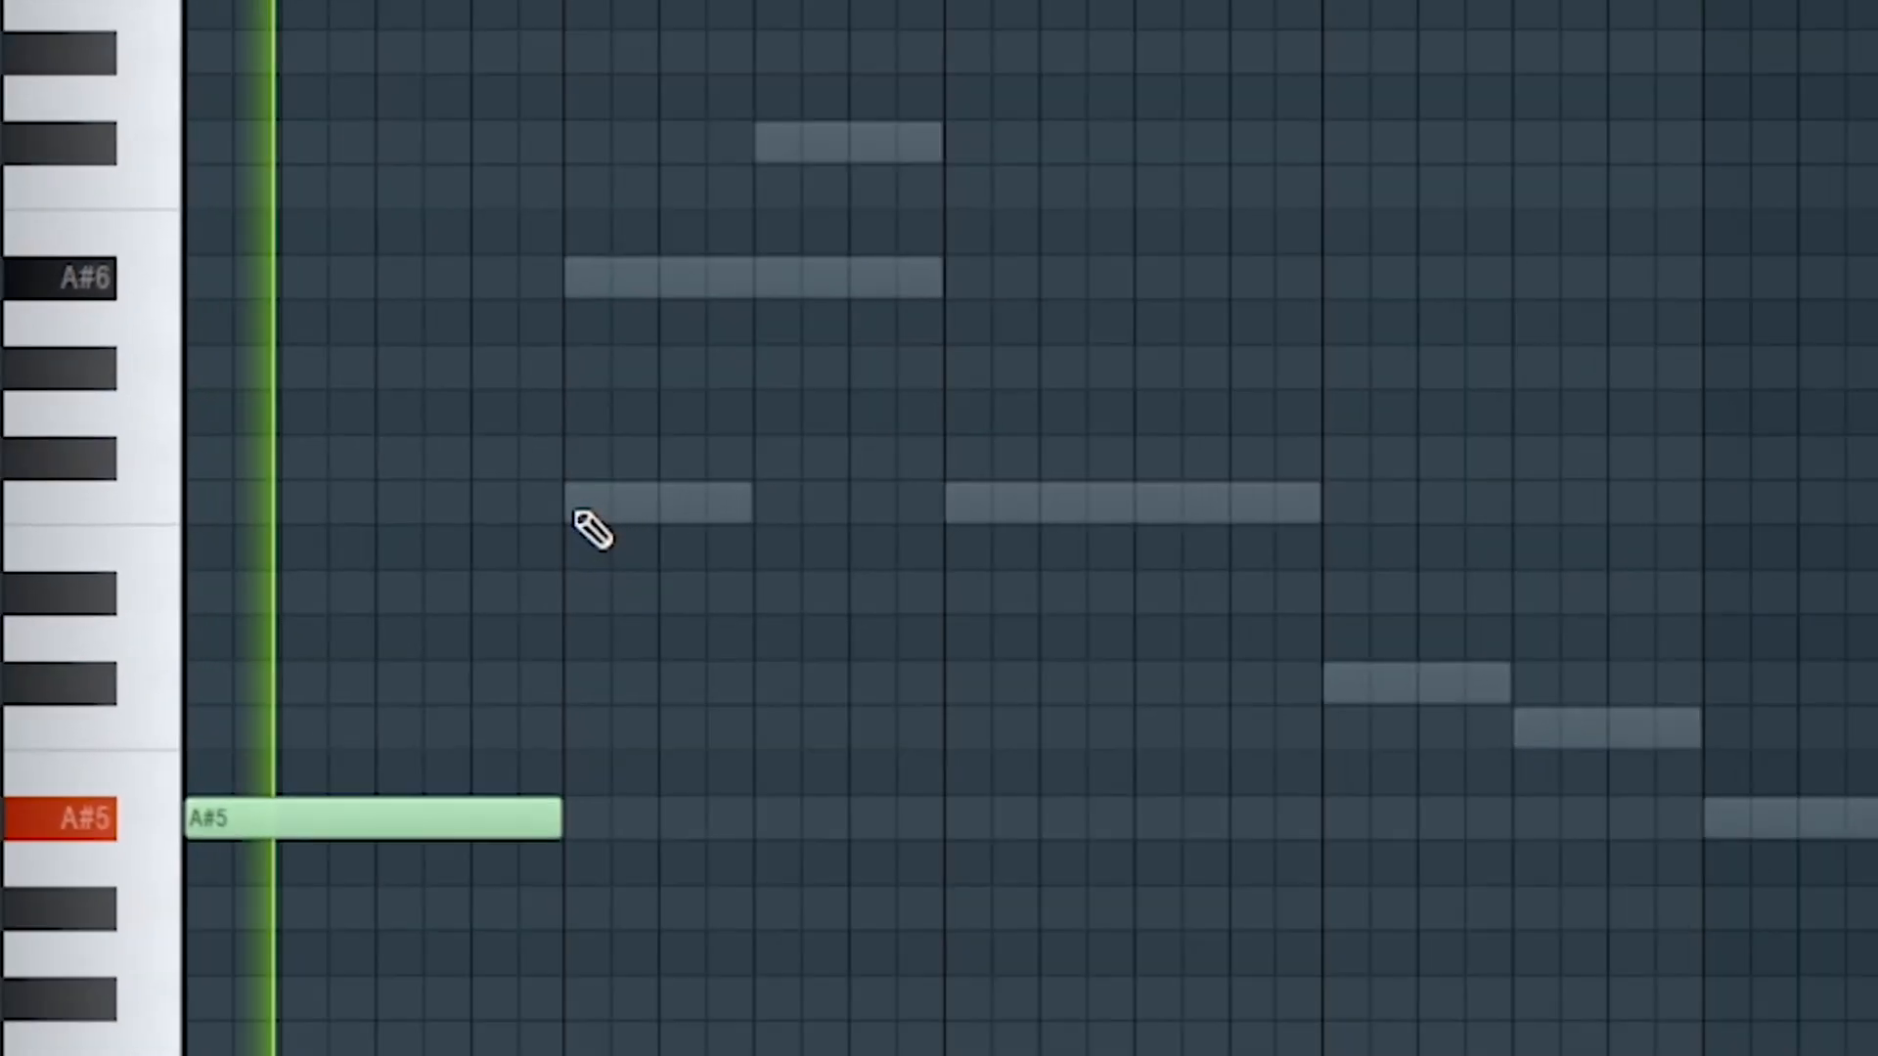
{"action": "left_click", "coordinate": [293, 502]}
{"action": "left_click_drag", "start_coordinate": [474, 503], "coordinate": [374, 519]}
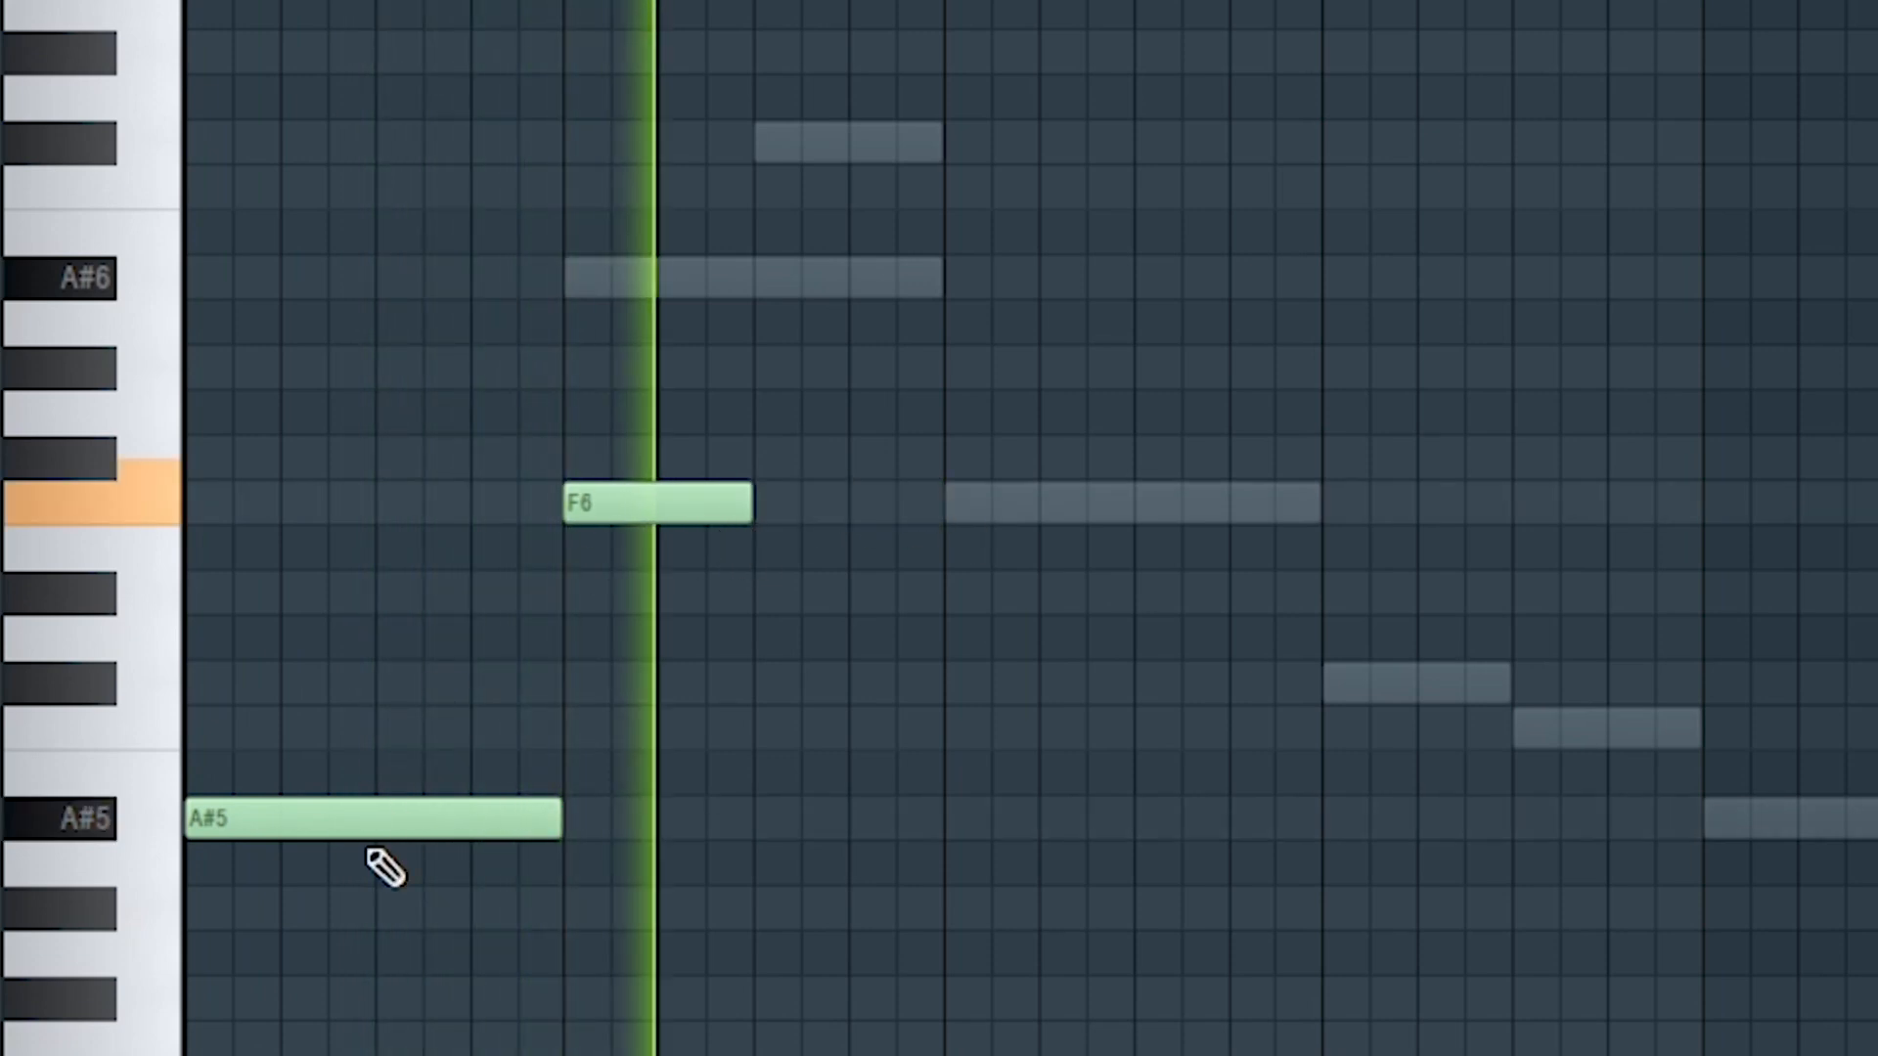
{"action": "left_click", "coordinate": [574, 278]}
{"action": "left_click", "coordinate": [949, 503]}
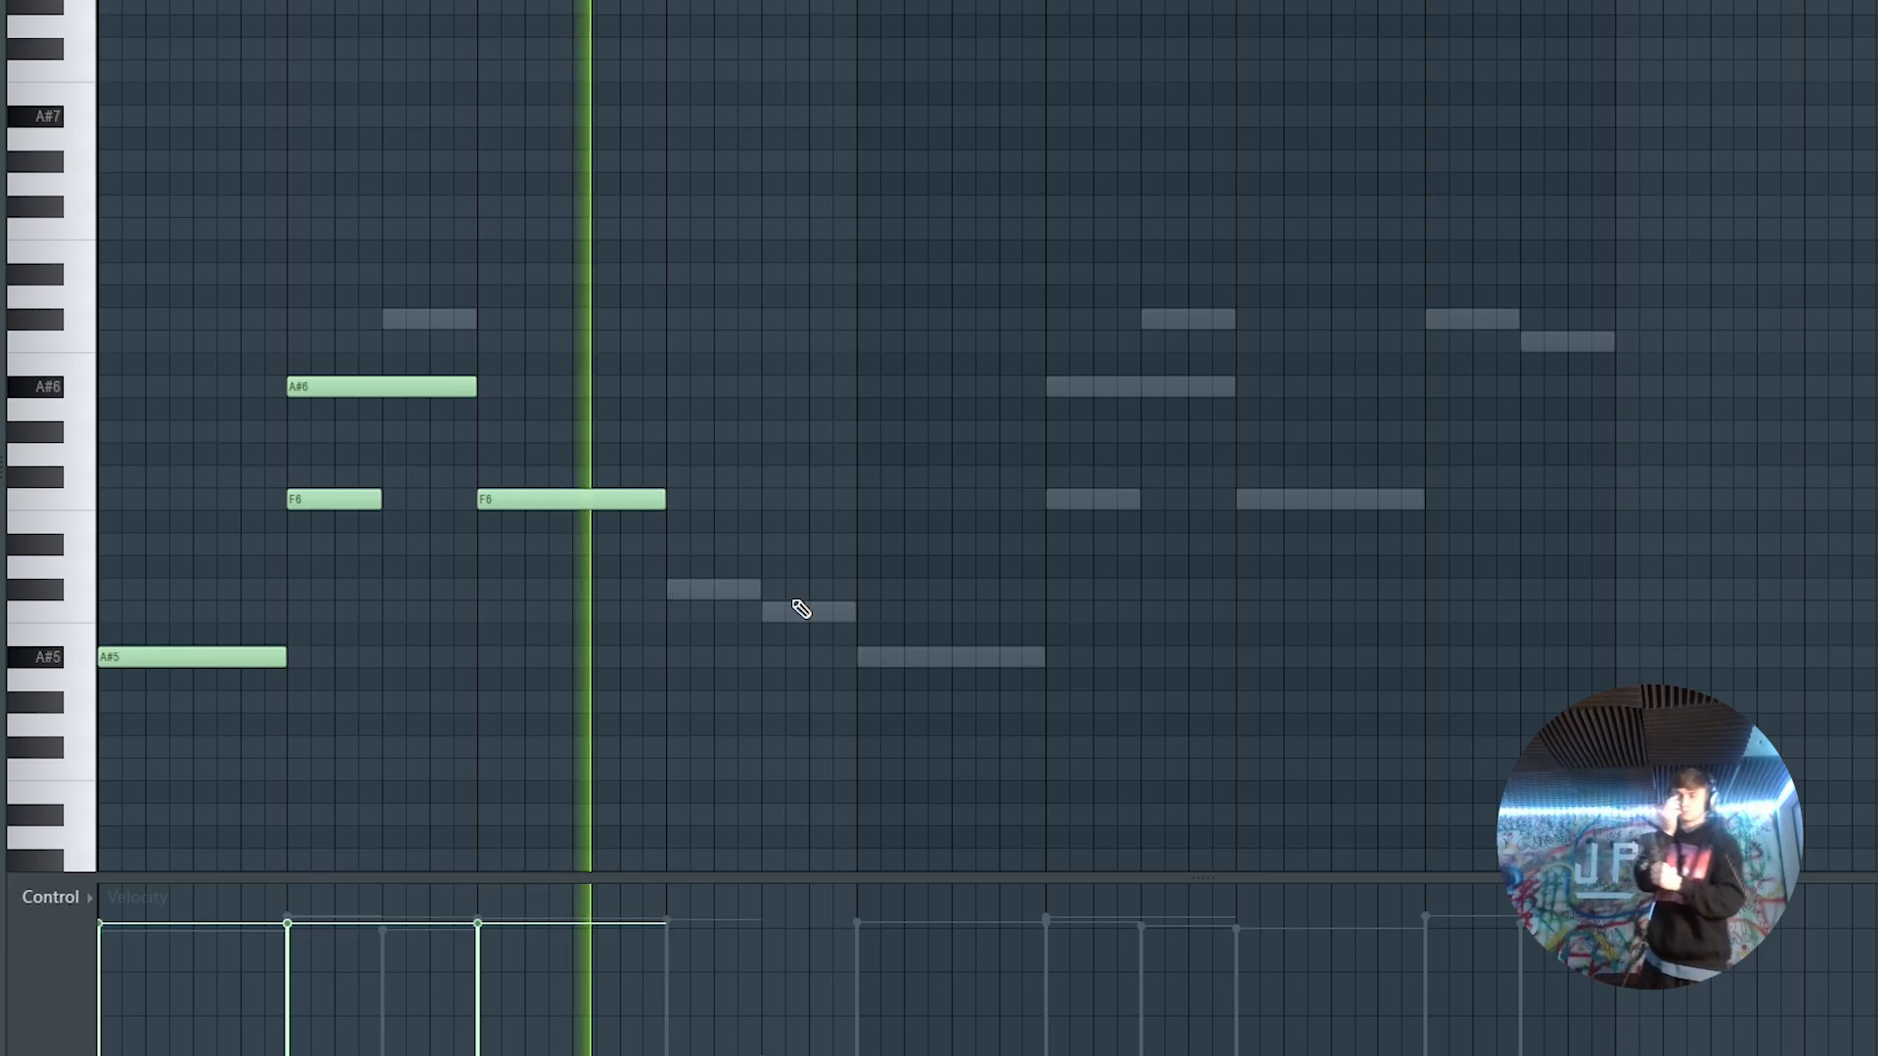
Place half-bar C#6 and C6 notes in bar 4 of the melody and clear the trial A#5 from bar 5
{"action": "left_click", "coordinate": [787, 593]}
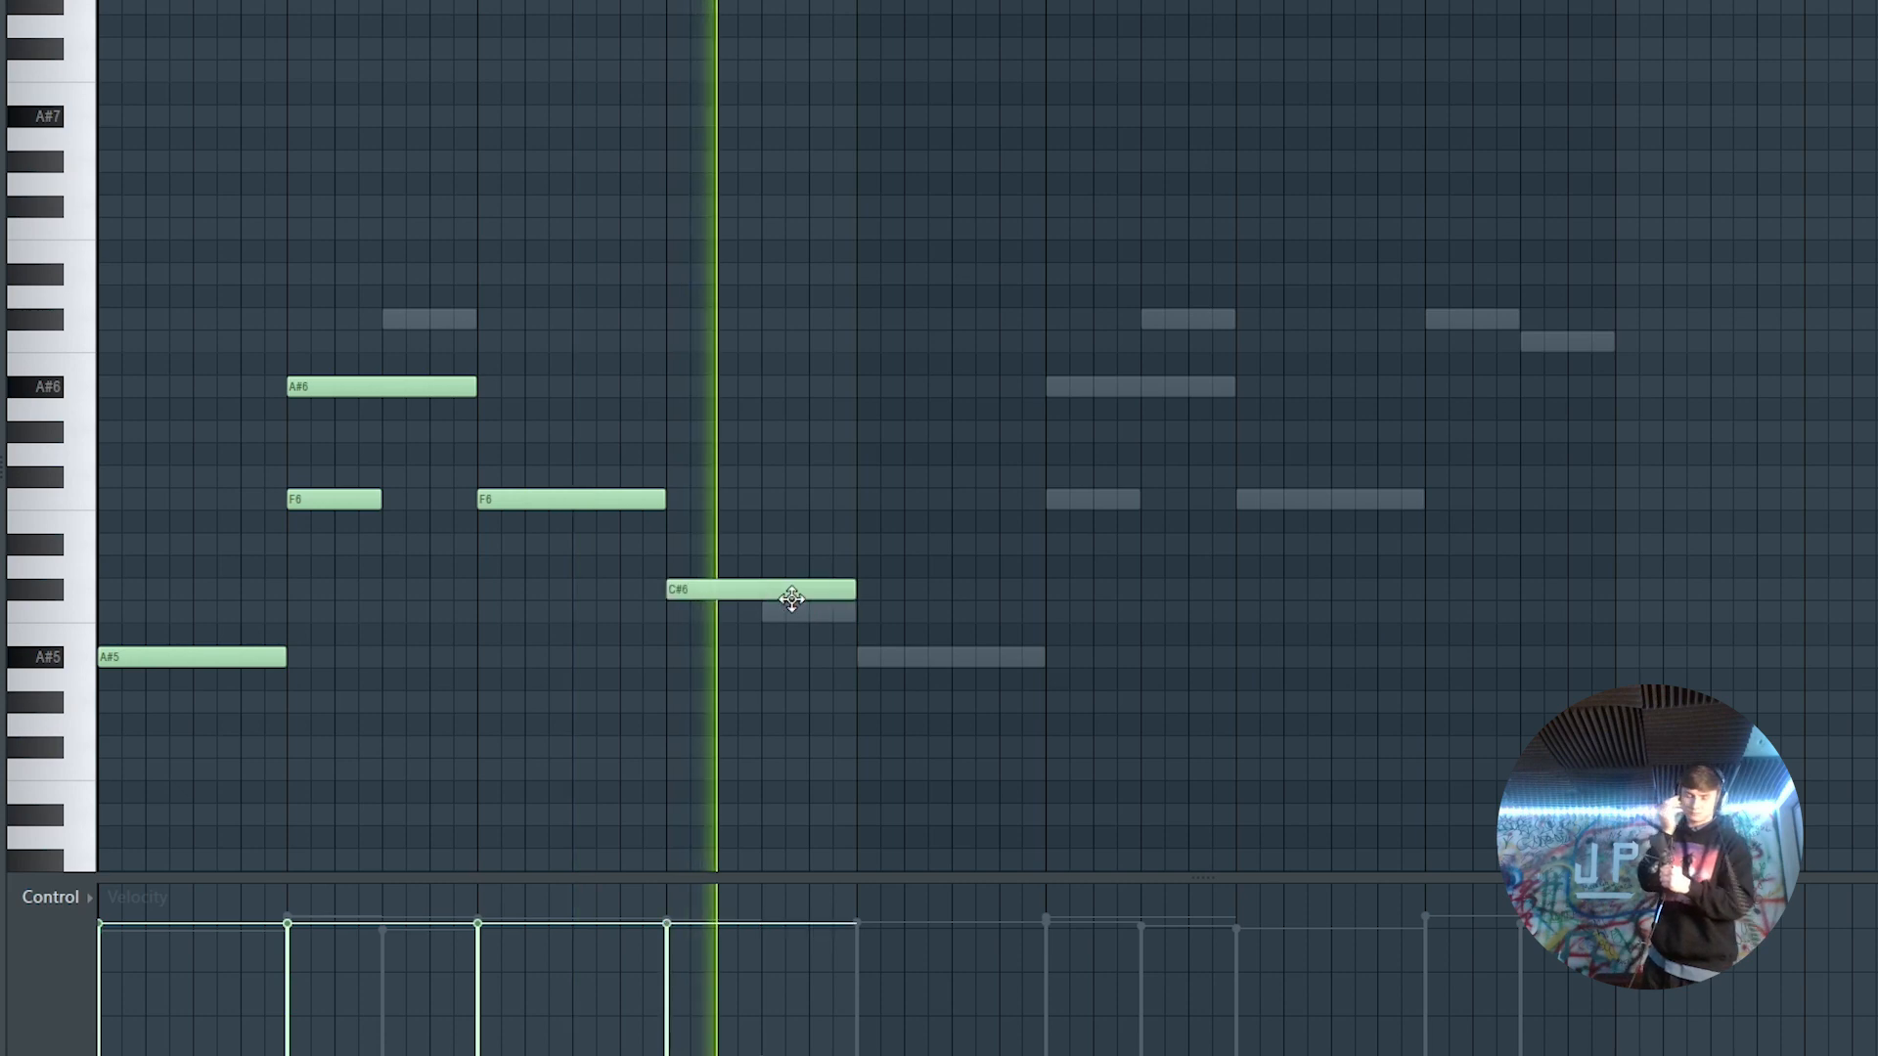
{"action": "left_click_drag", "start_coordinate": [853, 592], "coordinate": [736, 598]}
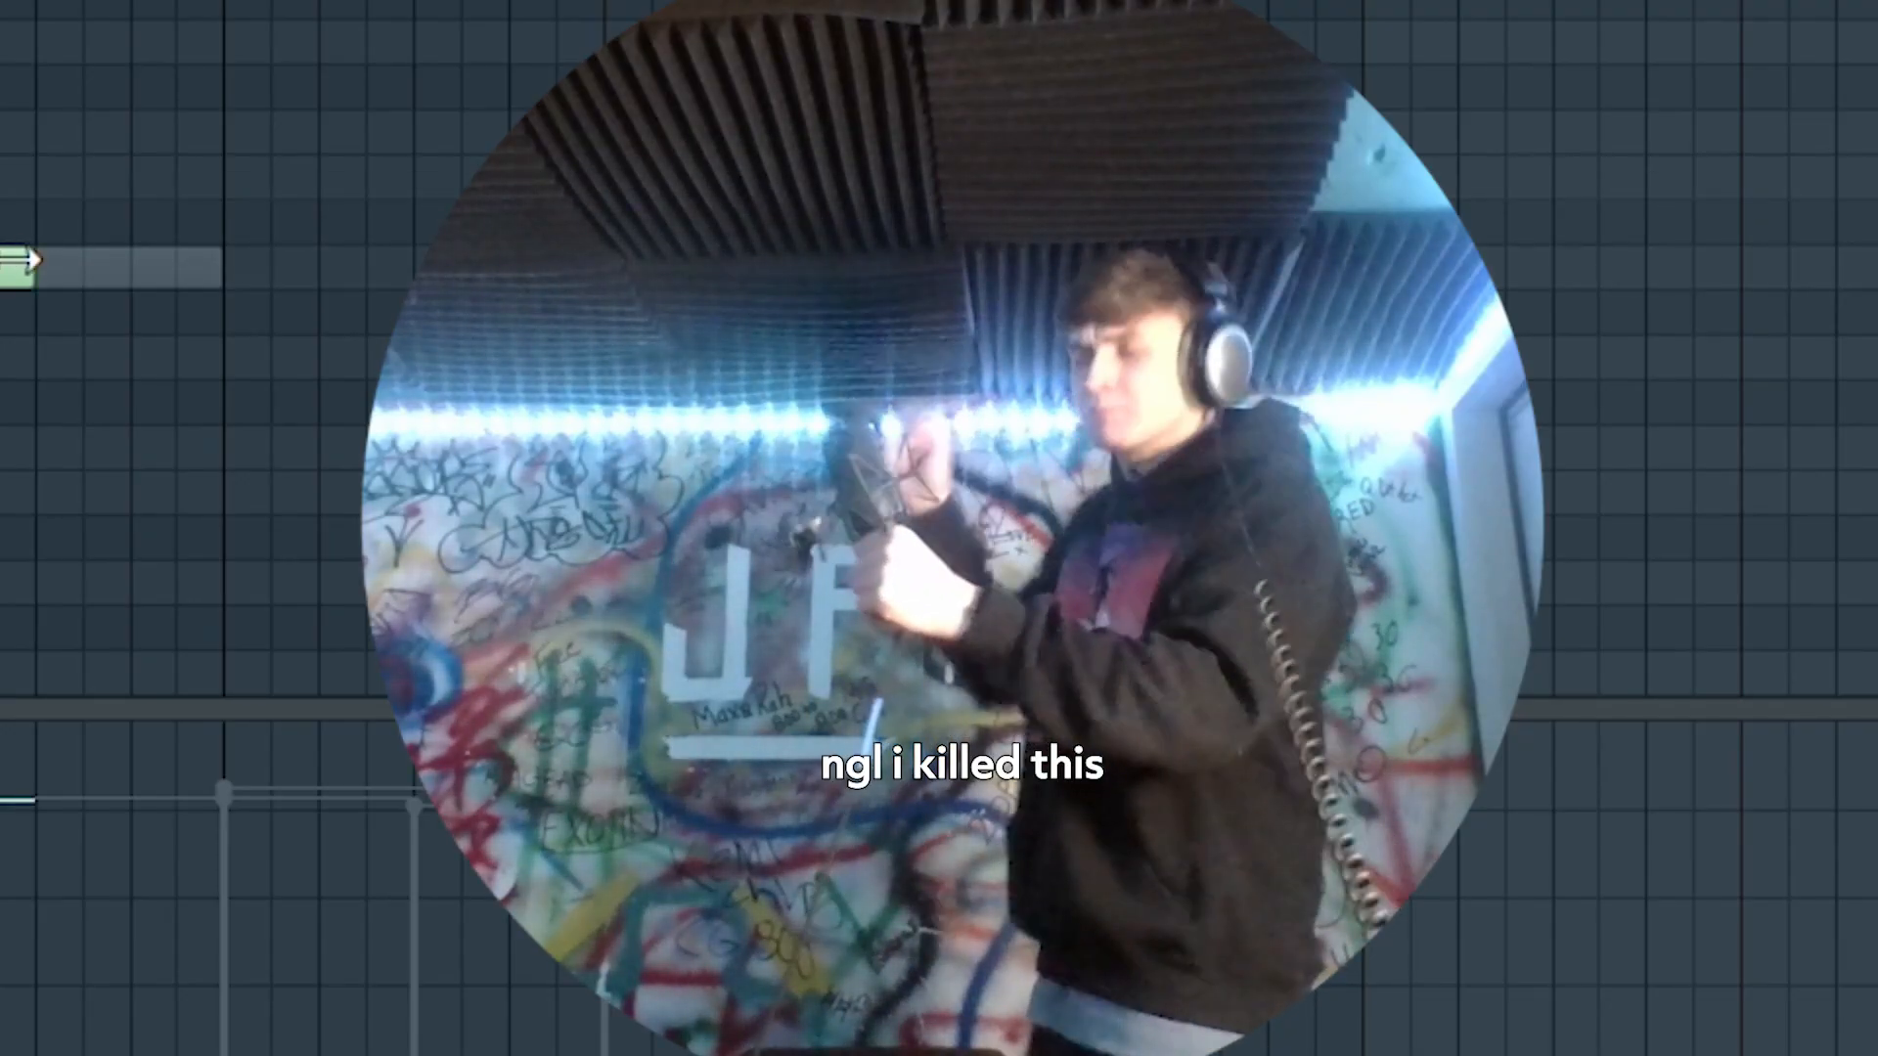
{"action": "left_click_drag", "start_coordinate": [35, 259], "coordinate": [200, 293]}
{"action": "right_click", "coordinate": [105, 279]}
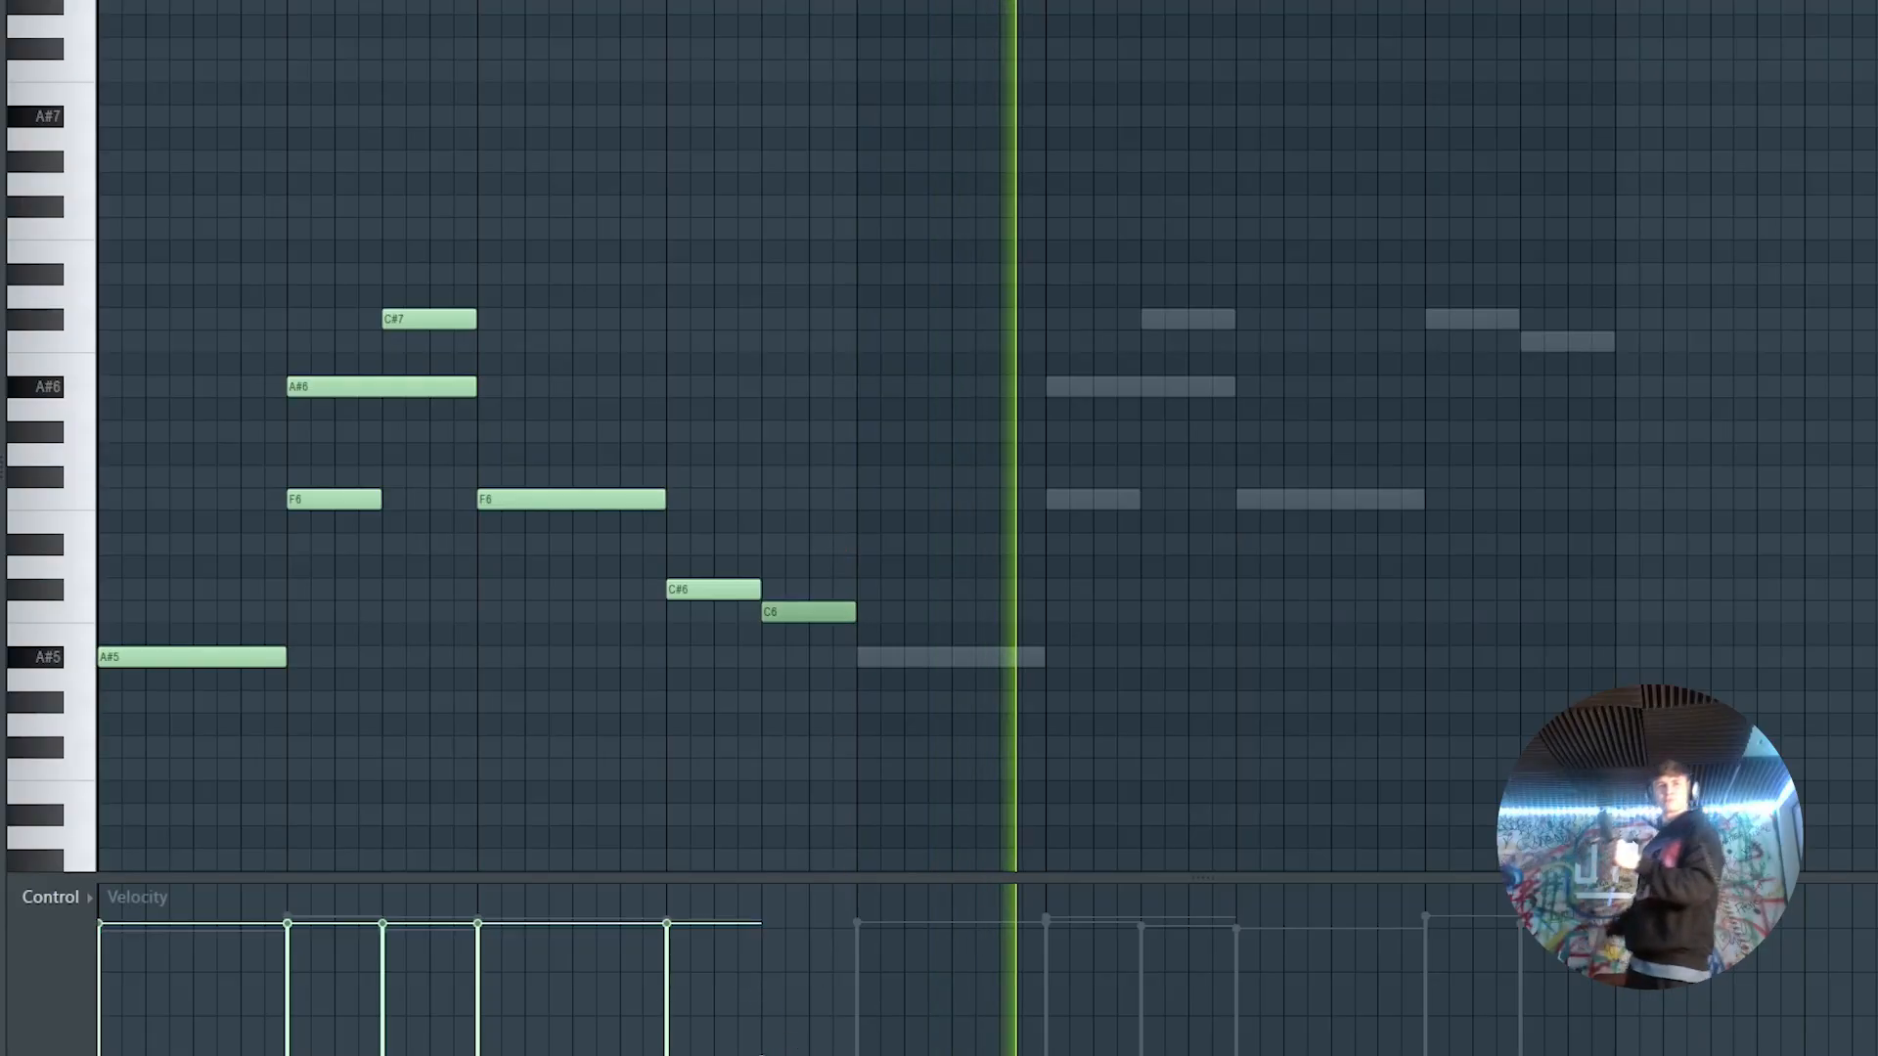
Repeat the four-bar melody in bars 5 to 8, with its last two notes raised one octave and the final C7 unmuted
{"action": "key", "text": "ctrl+v"}
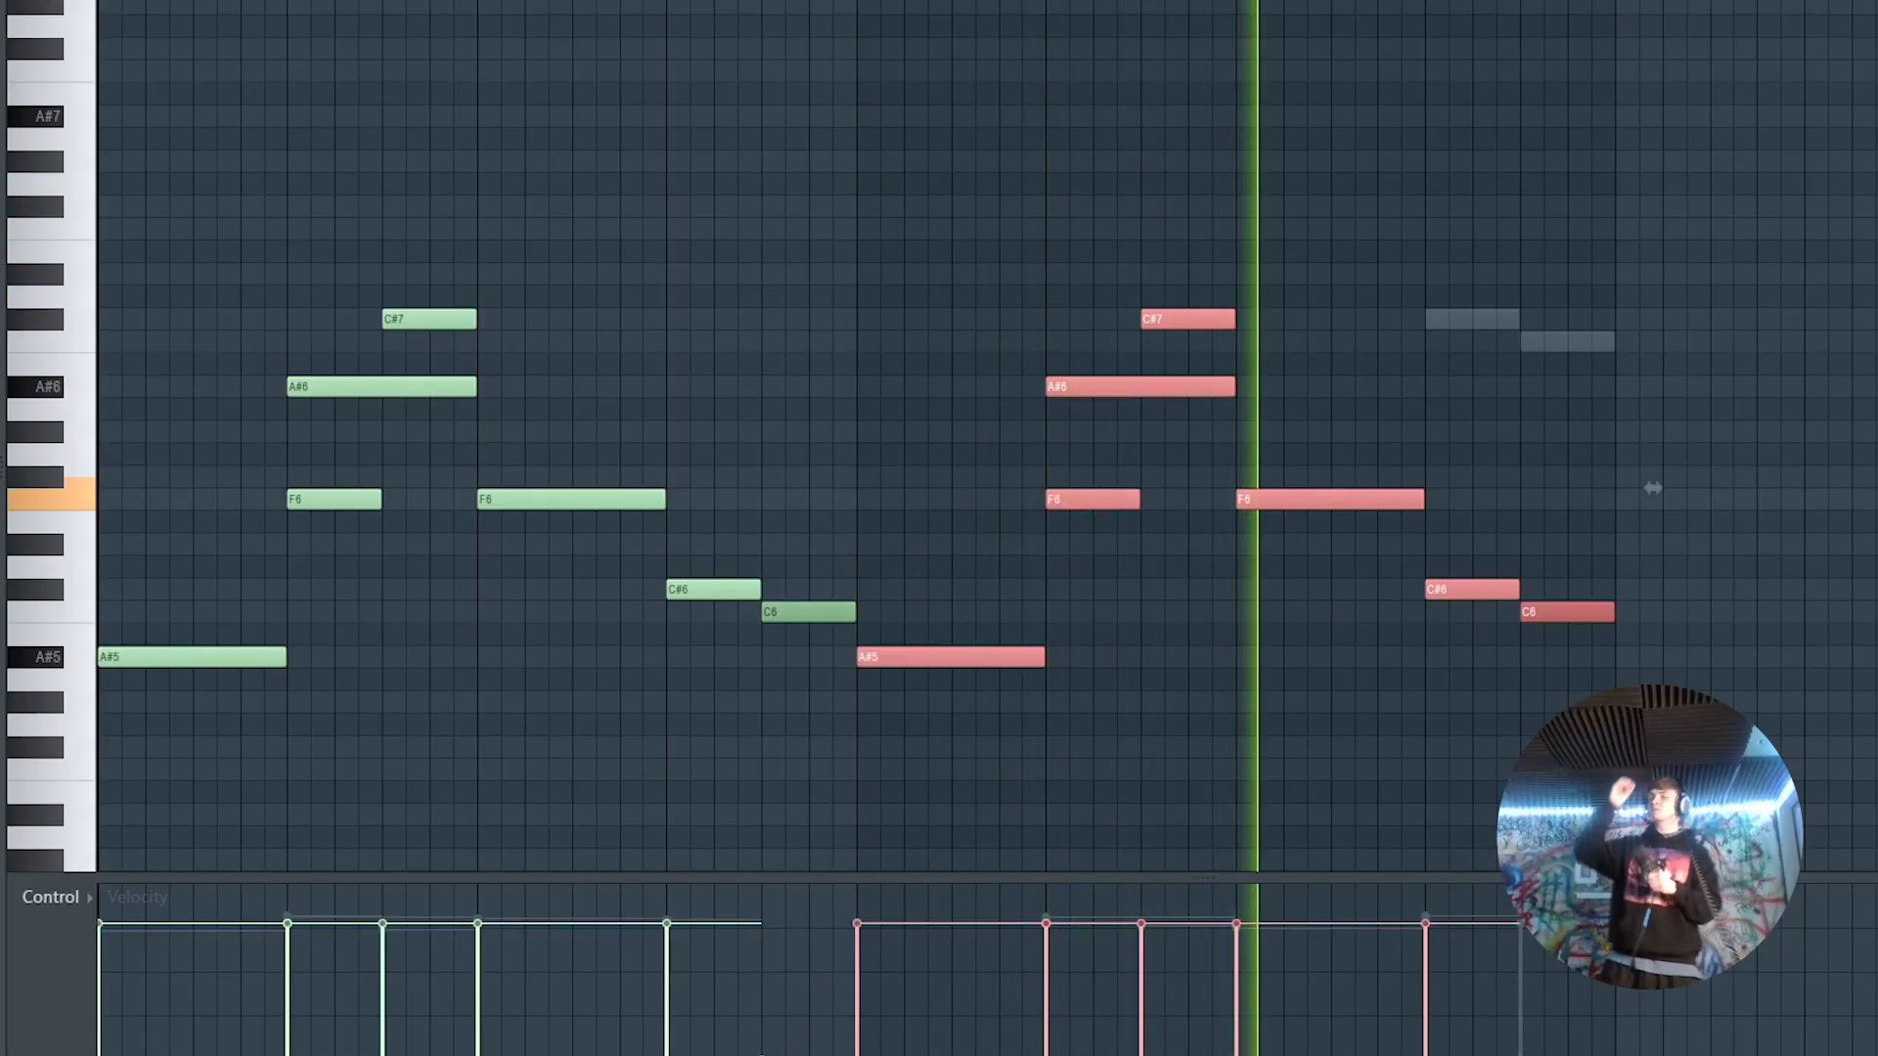
{"action": "left_click_drag", "start_coordinate": [1436, 531], "coordinate": [1596, 669]}
{"action": "key", "text": "ctrl+Up"}
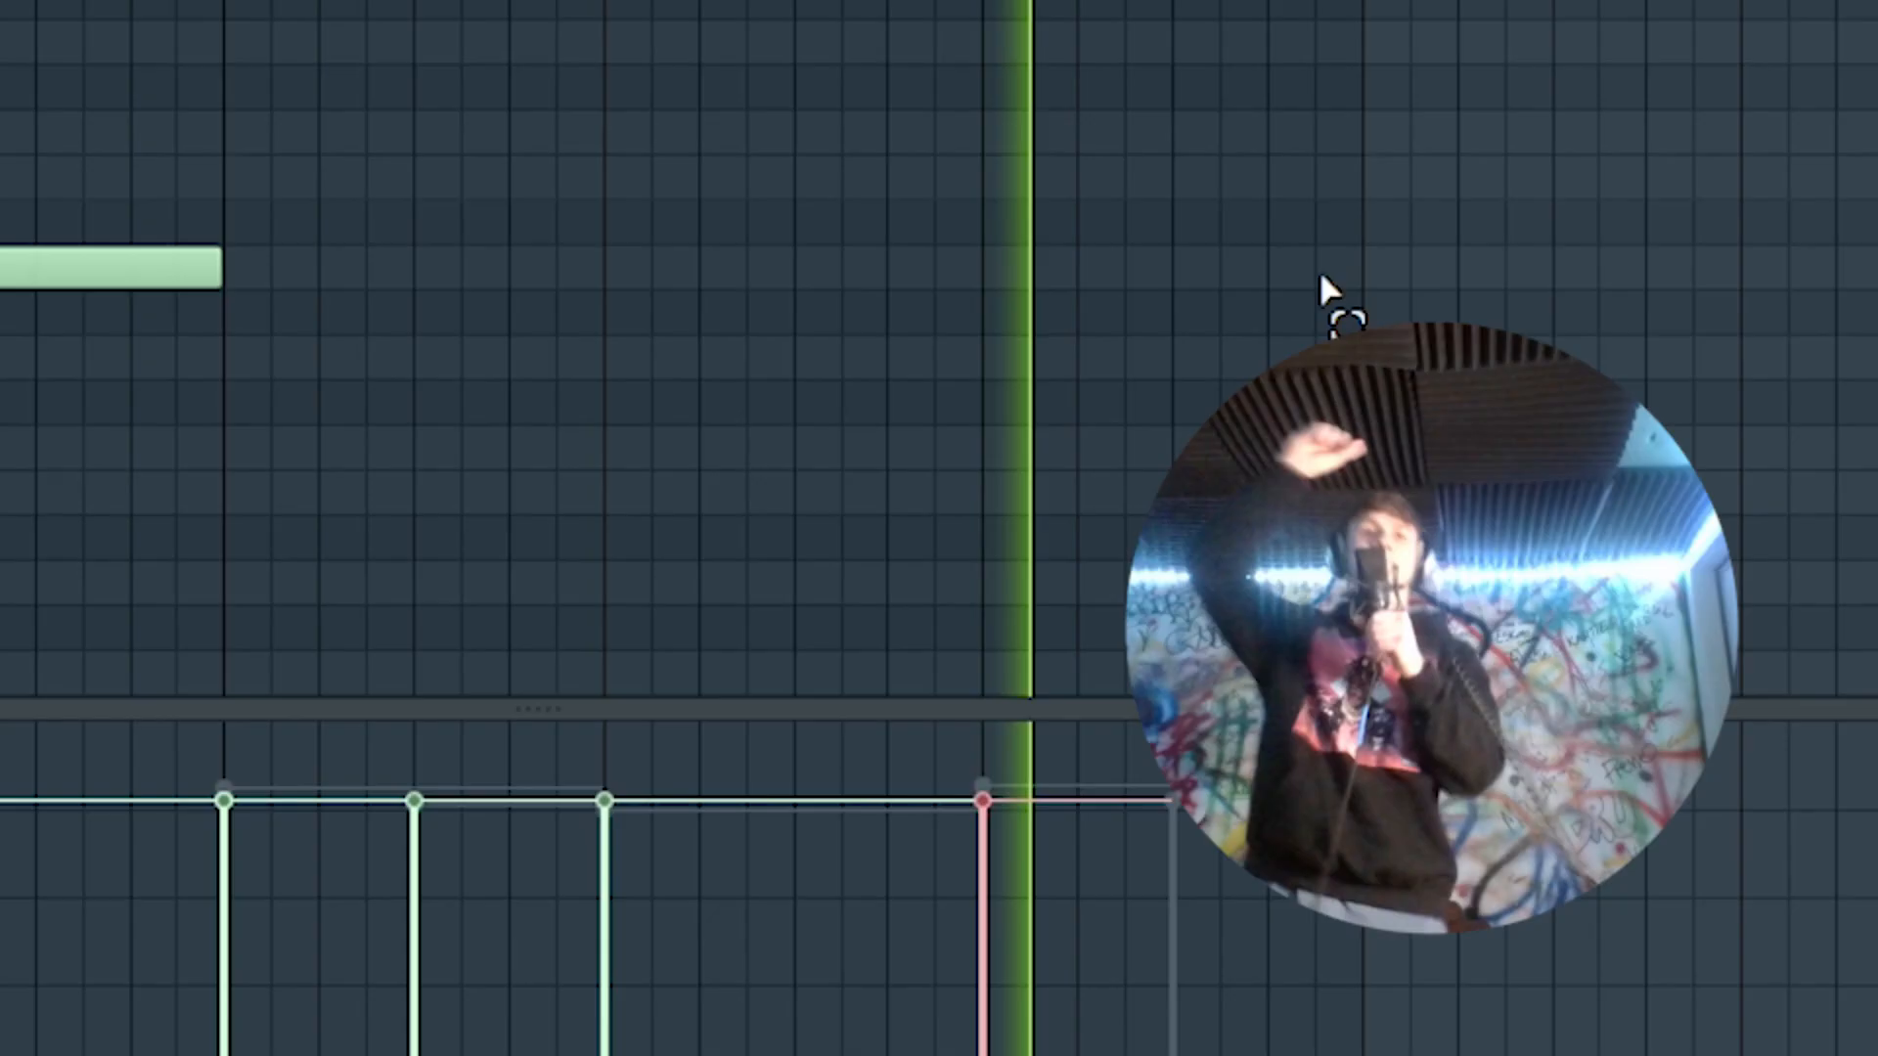
{"action": "key", "text": "alt+shift+m"}
Deselect the notes and randomize the whole melody's note levels with the Bipolar option
{"action": "key", "text": "ctrl+d"}
{"action": "key", "text": "alt+r"}
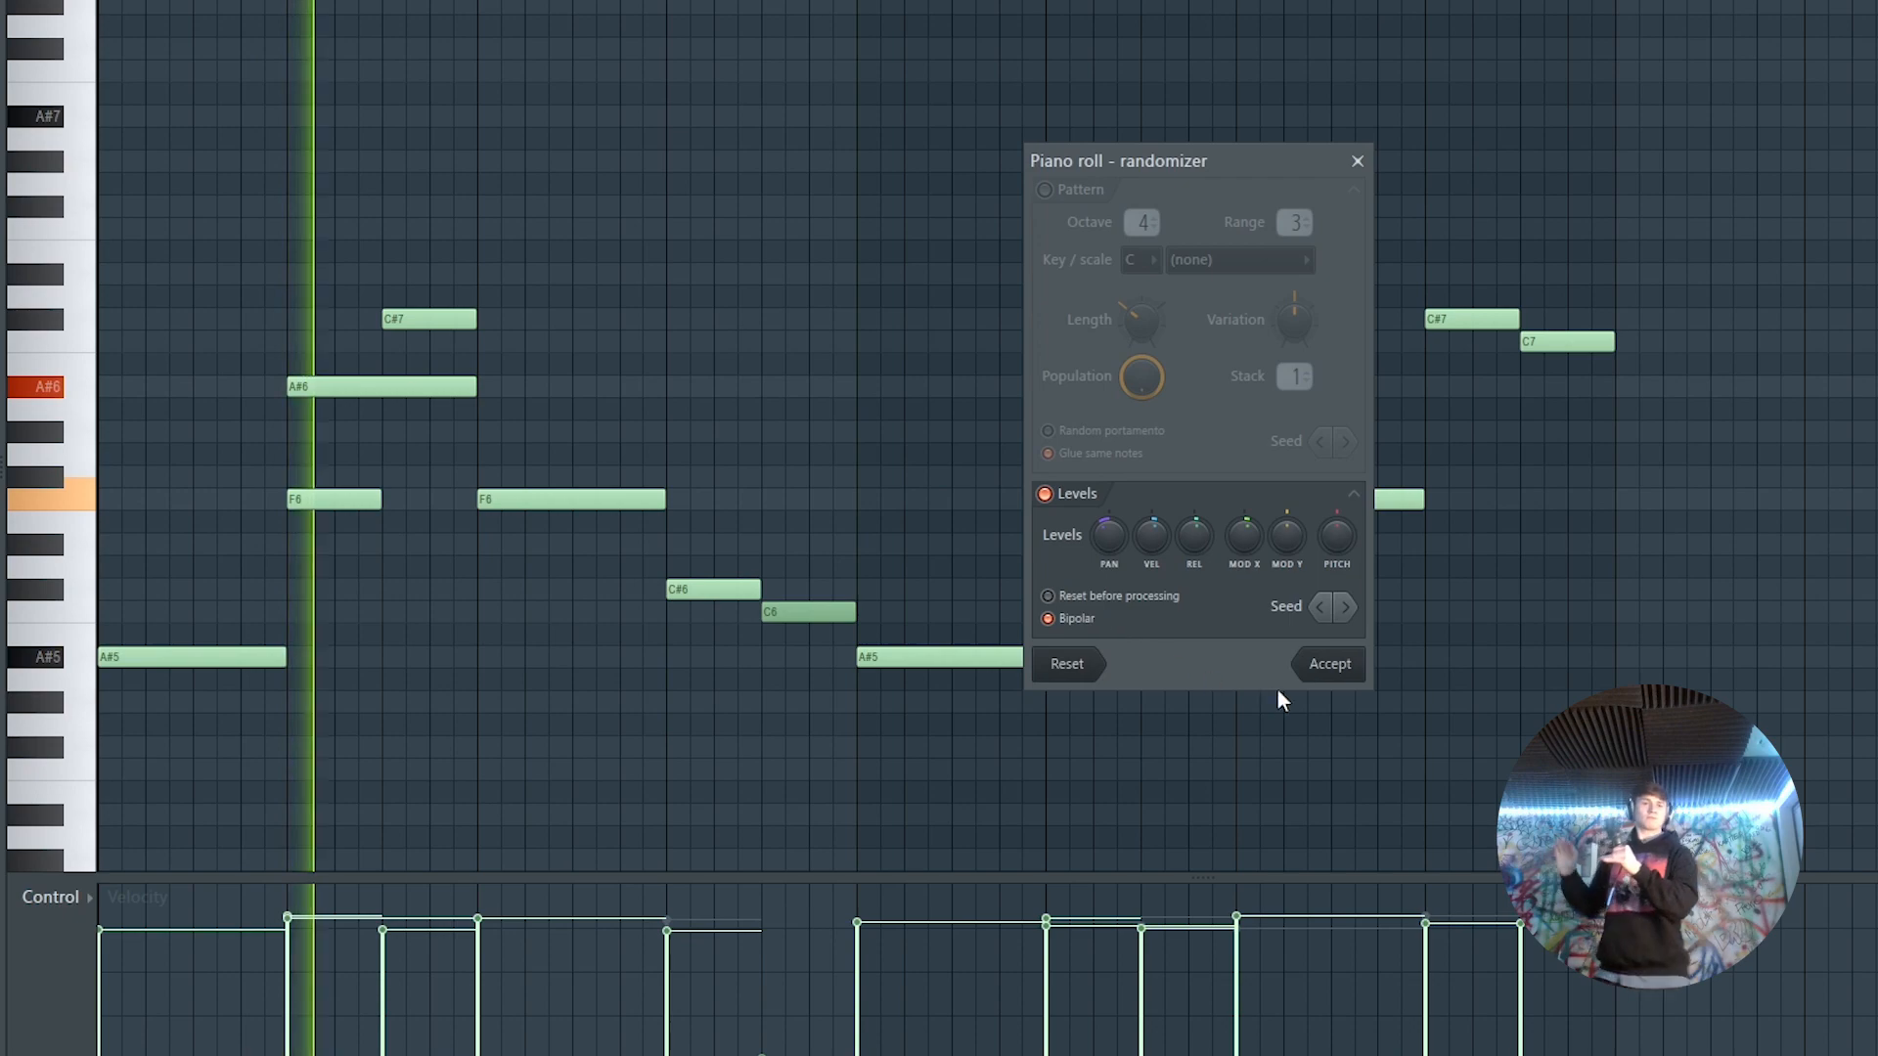
{"action": "left_click", "coordinate": [1332, 665]}
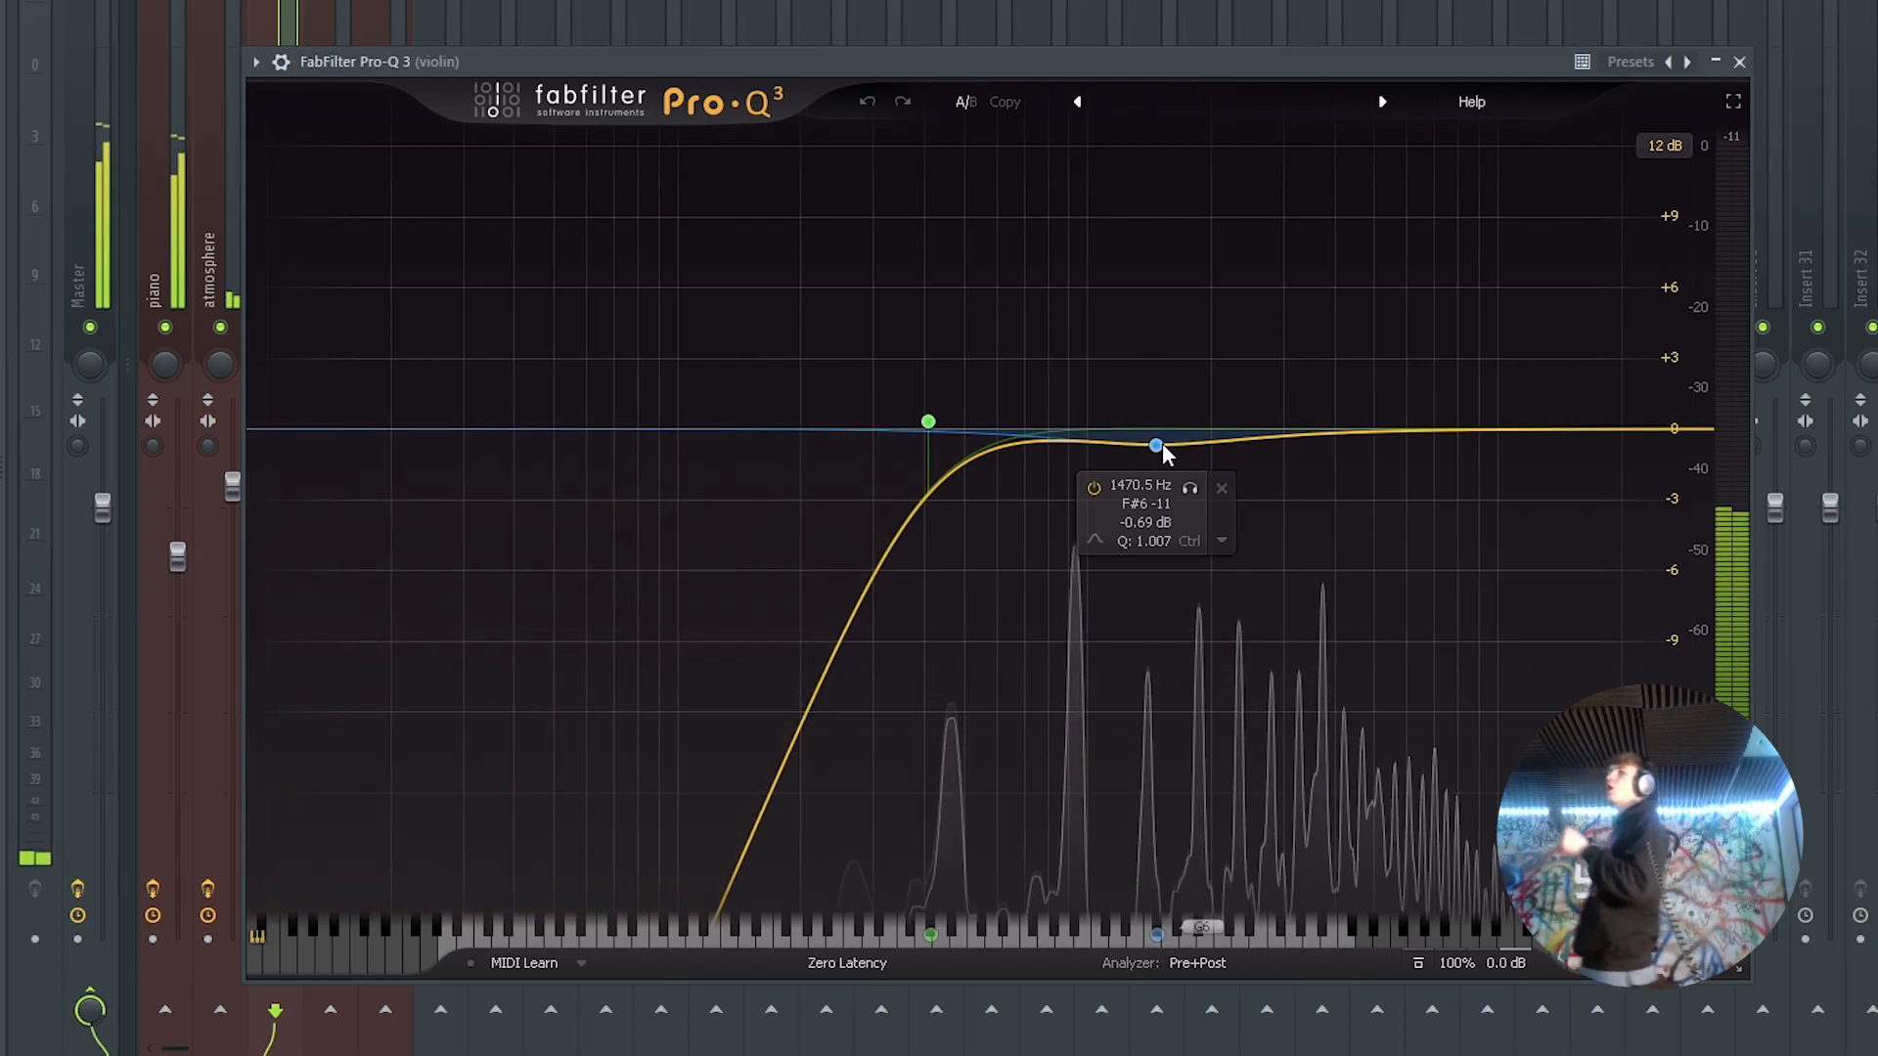
Adjust the bell band of the violin's Pro-Q 3 to about 1544.7 Hz and -0.48 dB, and close the equalizer
{"action": "left_click", "coordinate": [1163, 440]}
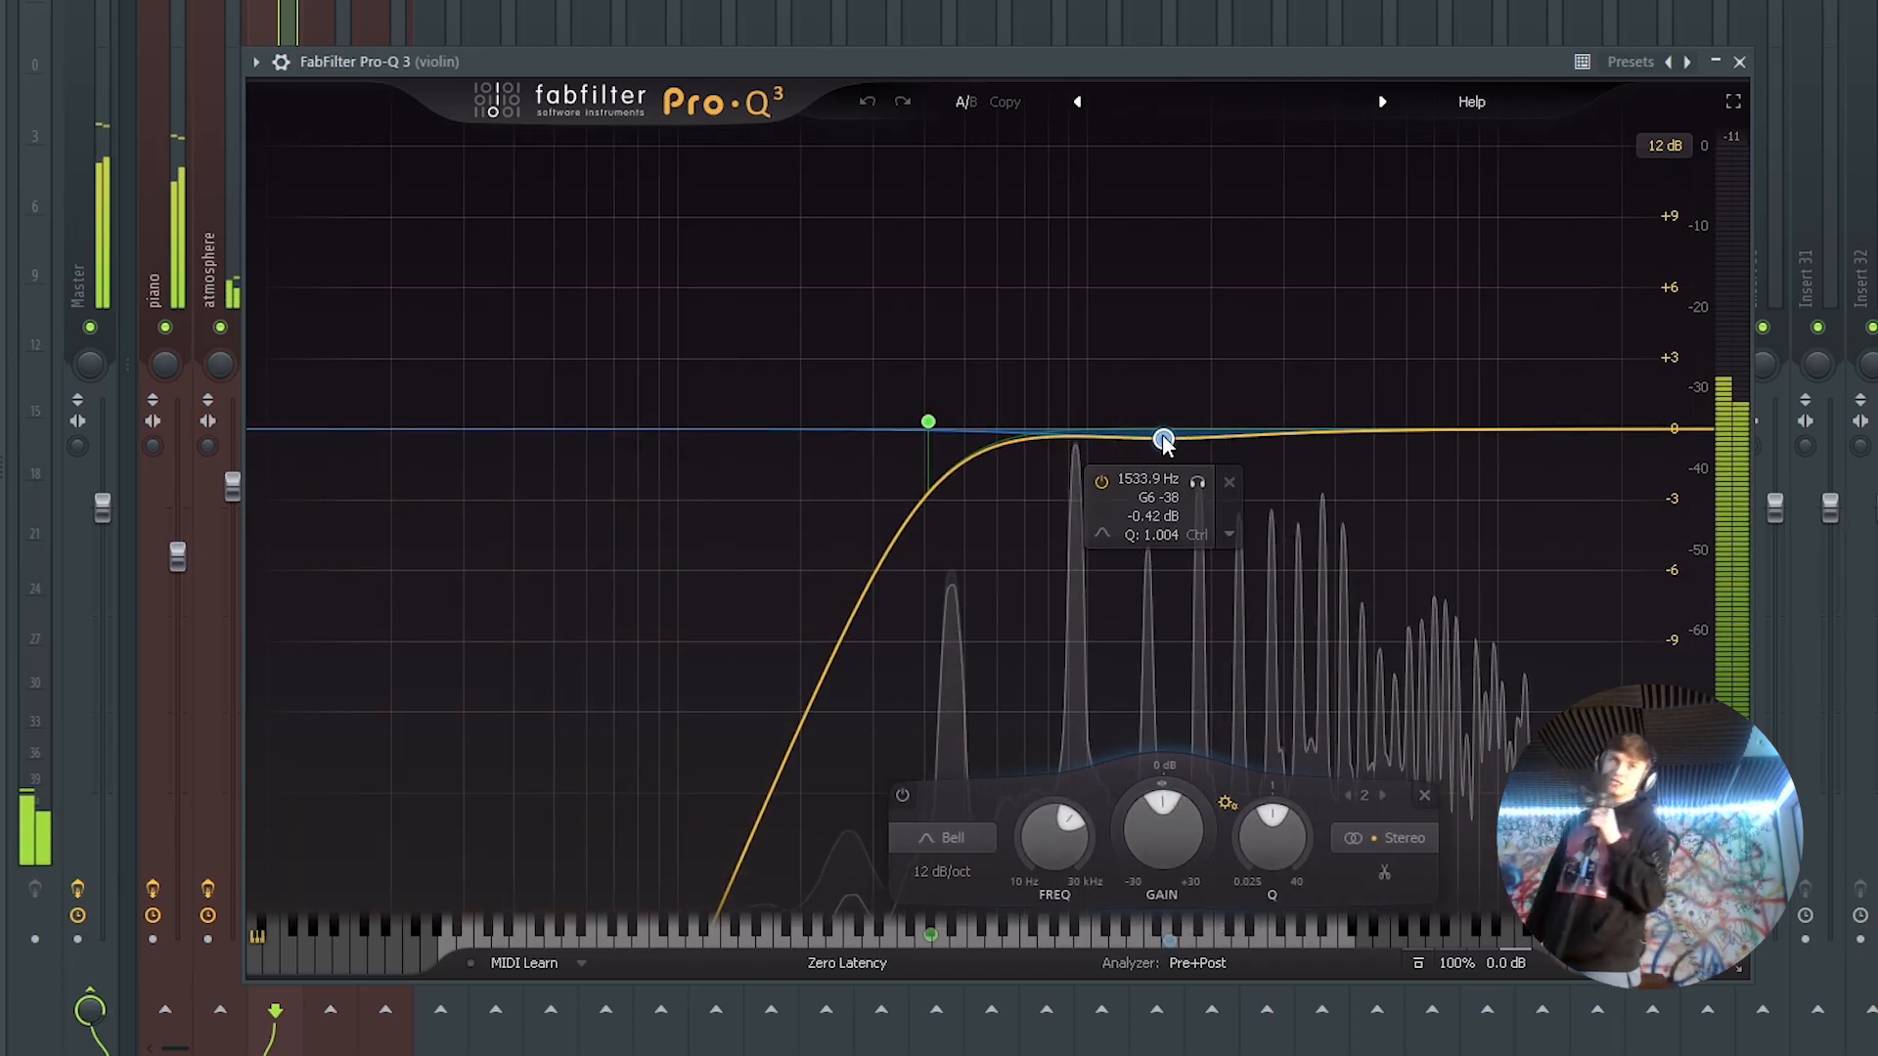
{"action": "left_click_drag", "start_coordinate": [1163, 441], "coordinate": [1164, 440]}
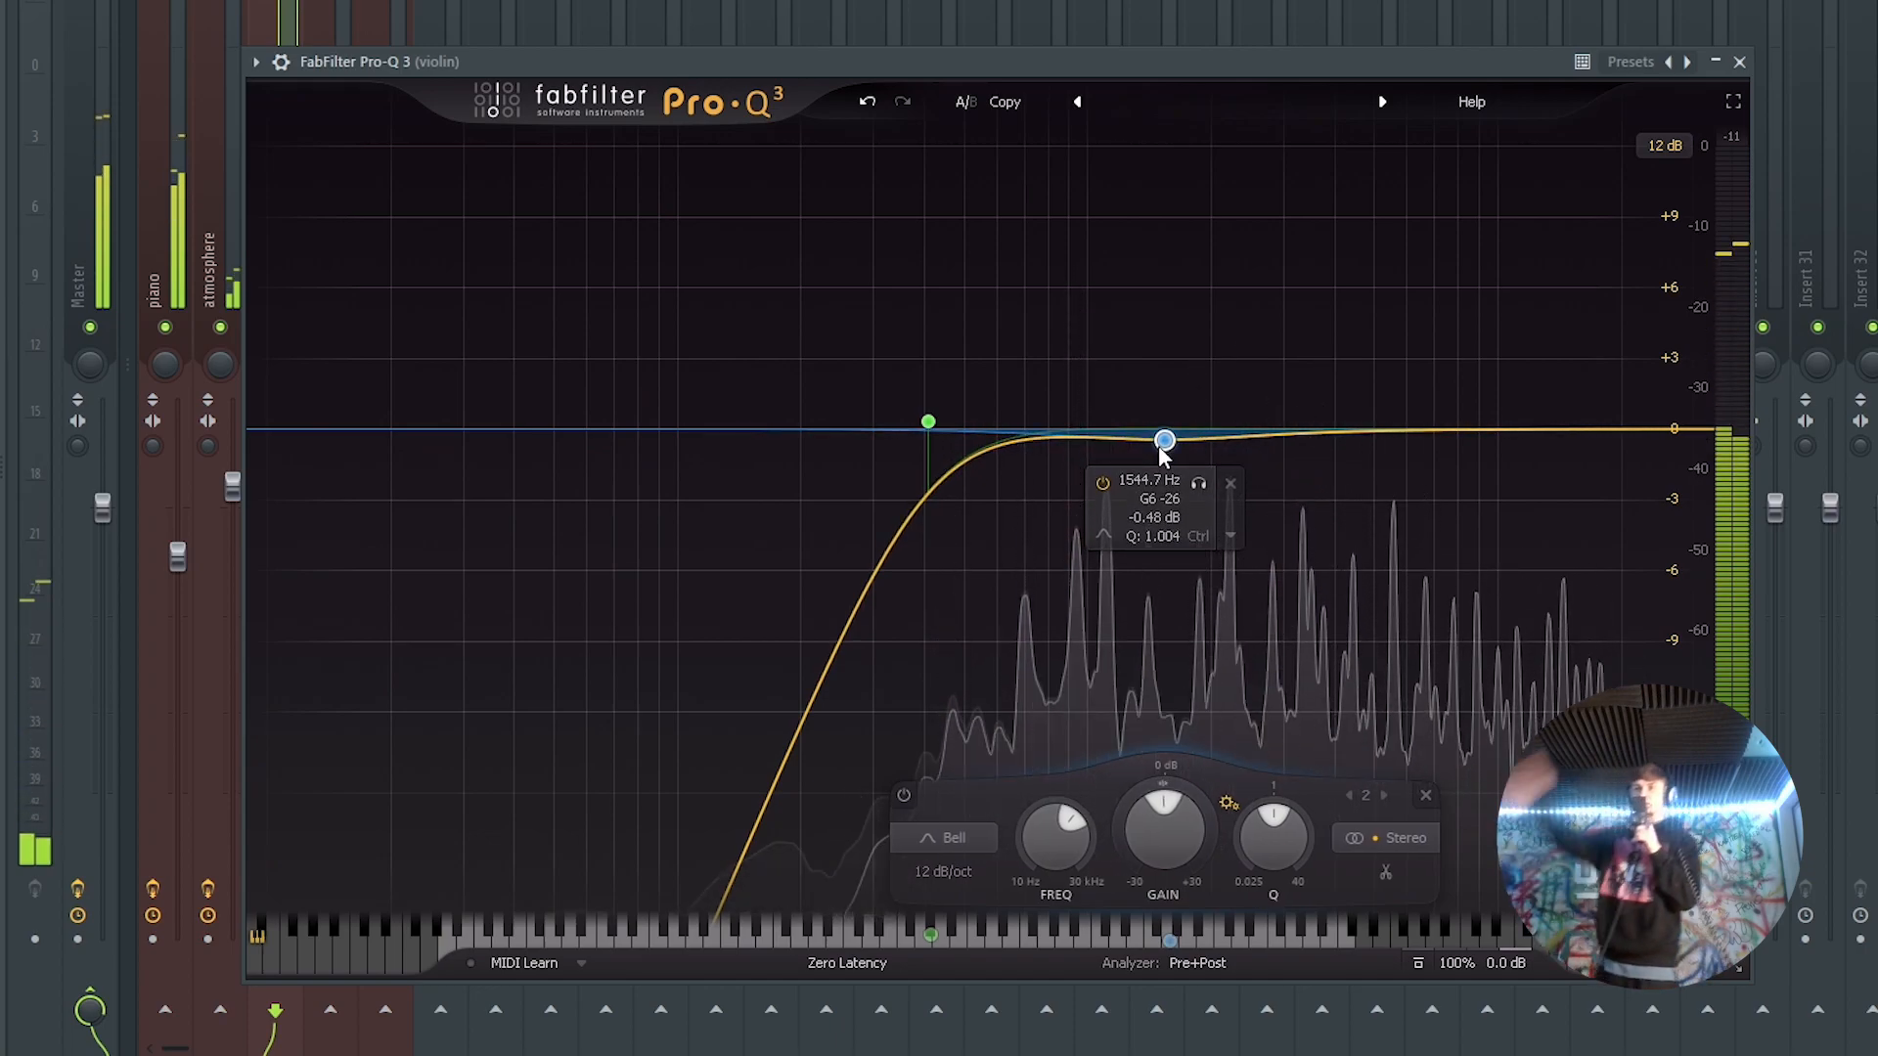
{"action": "left_click", "coordinate": [1740, 63]}
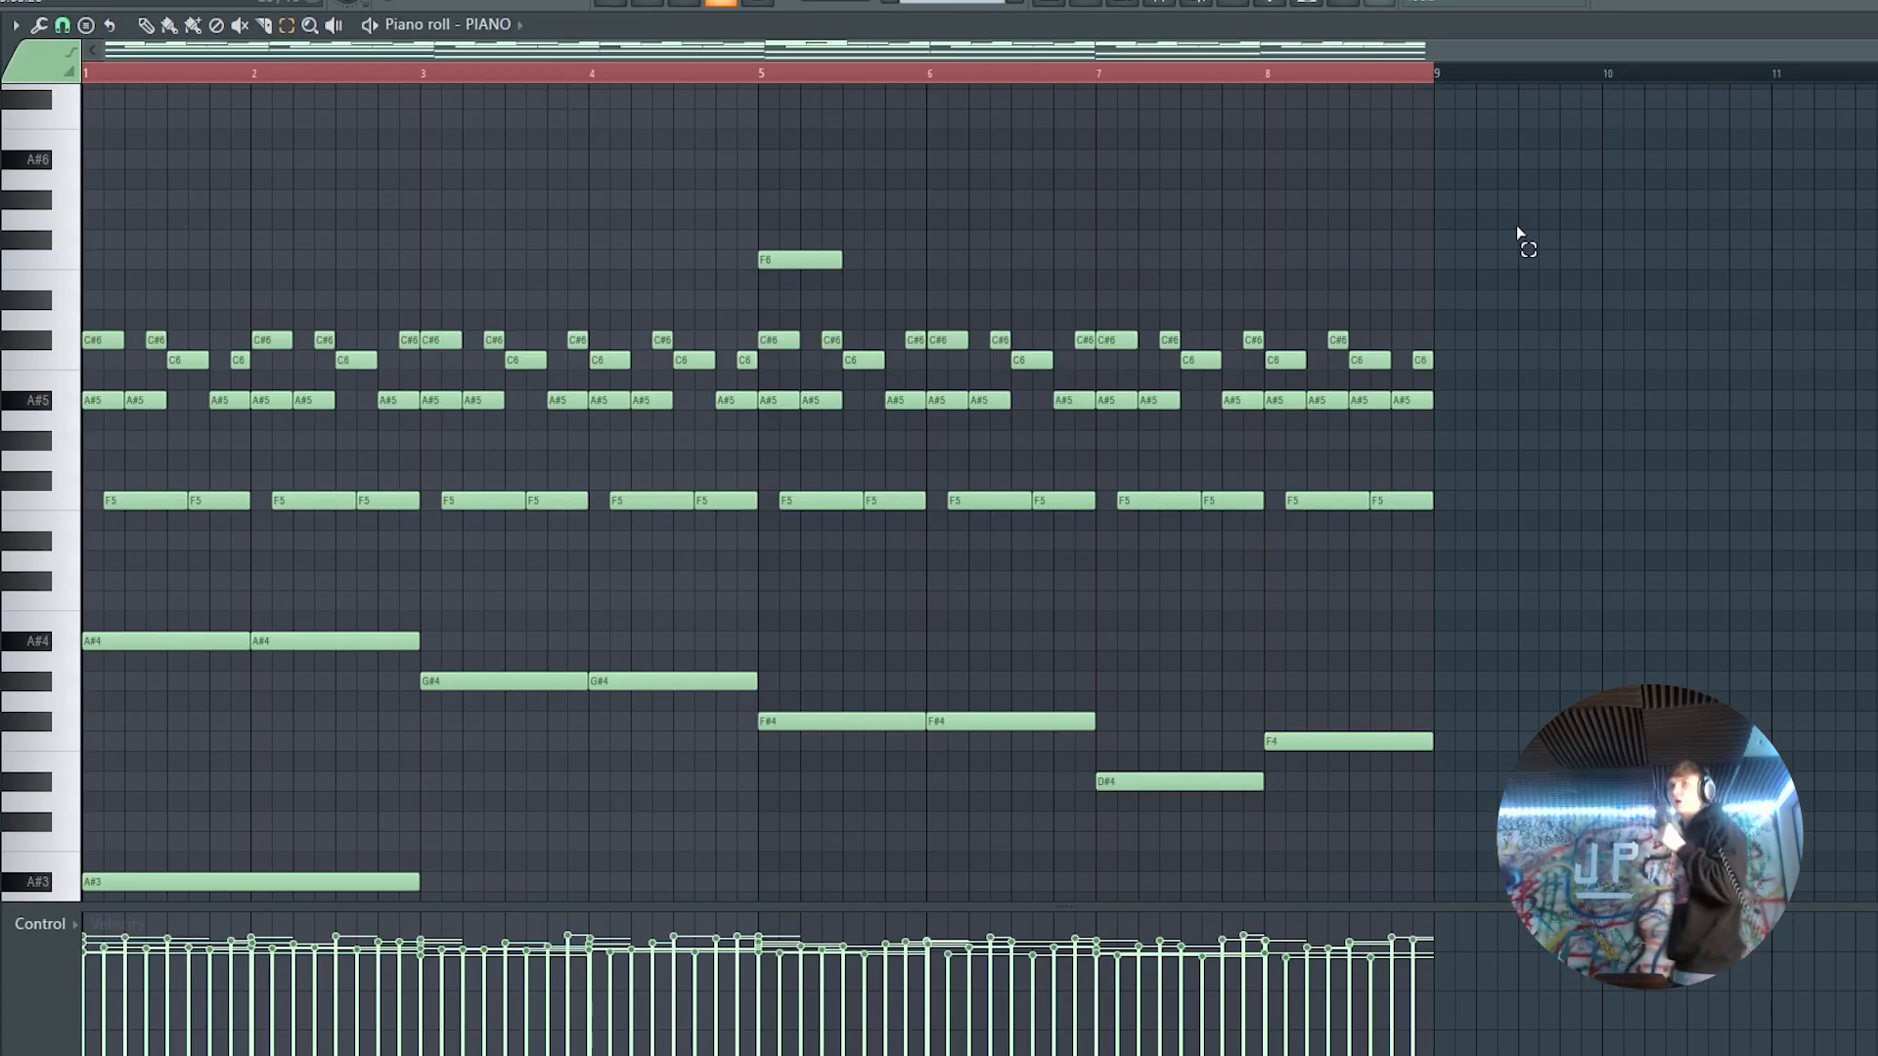
Copy the piano's A#5 to F6 melody notes into the pad thing #2 pattern and transpose them down one octave
{"action": "left_click_drag", "start_coordinate": [1549, 191], "coordinate": [84, 430]}
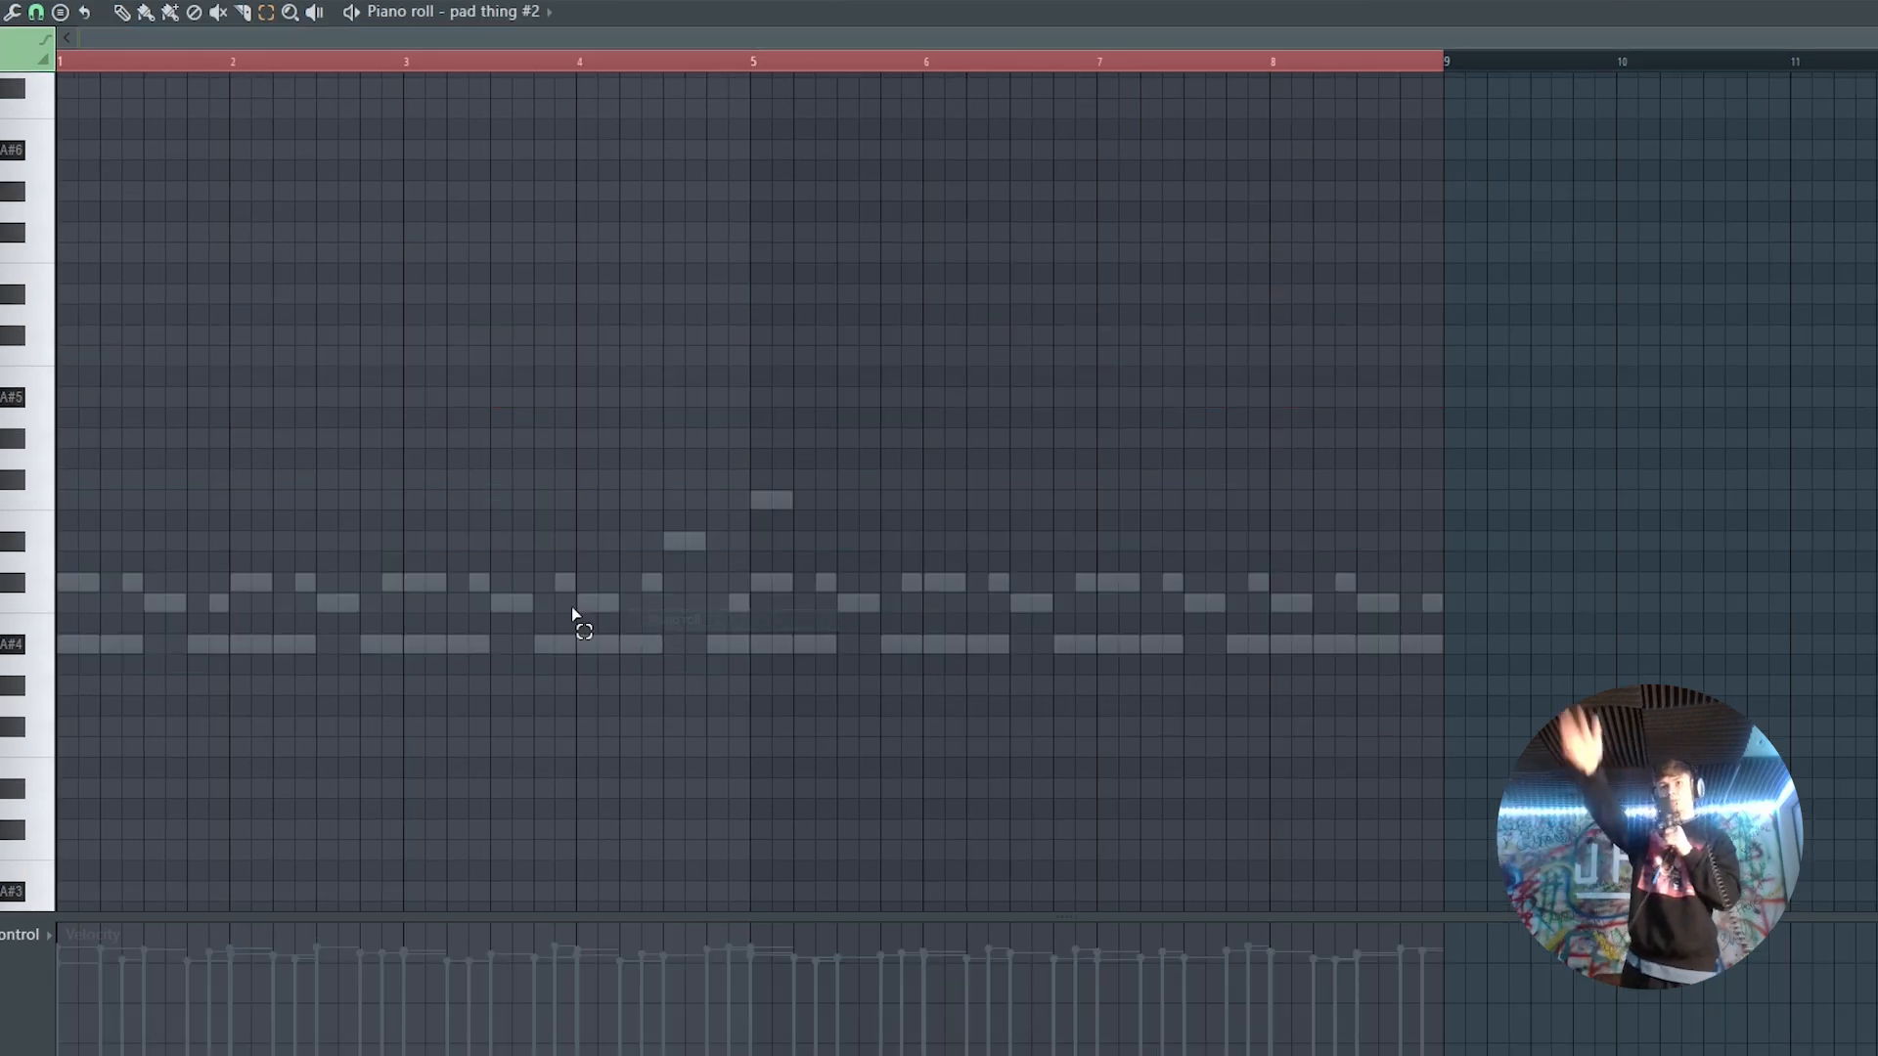
{"action": "scroll", "coordinate": [493, 394], "scroll_direction": "down", "scroll_amount": 4}
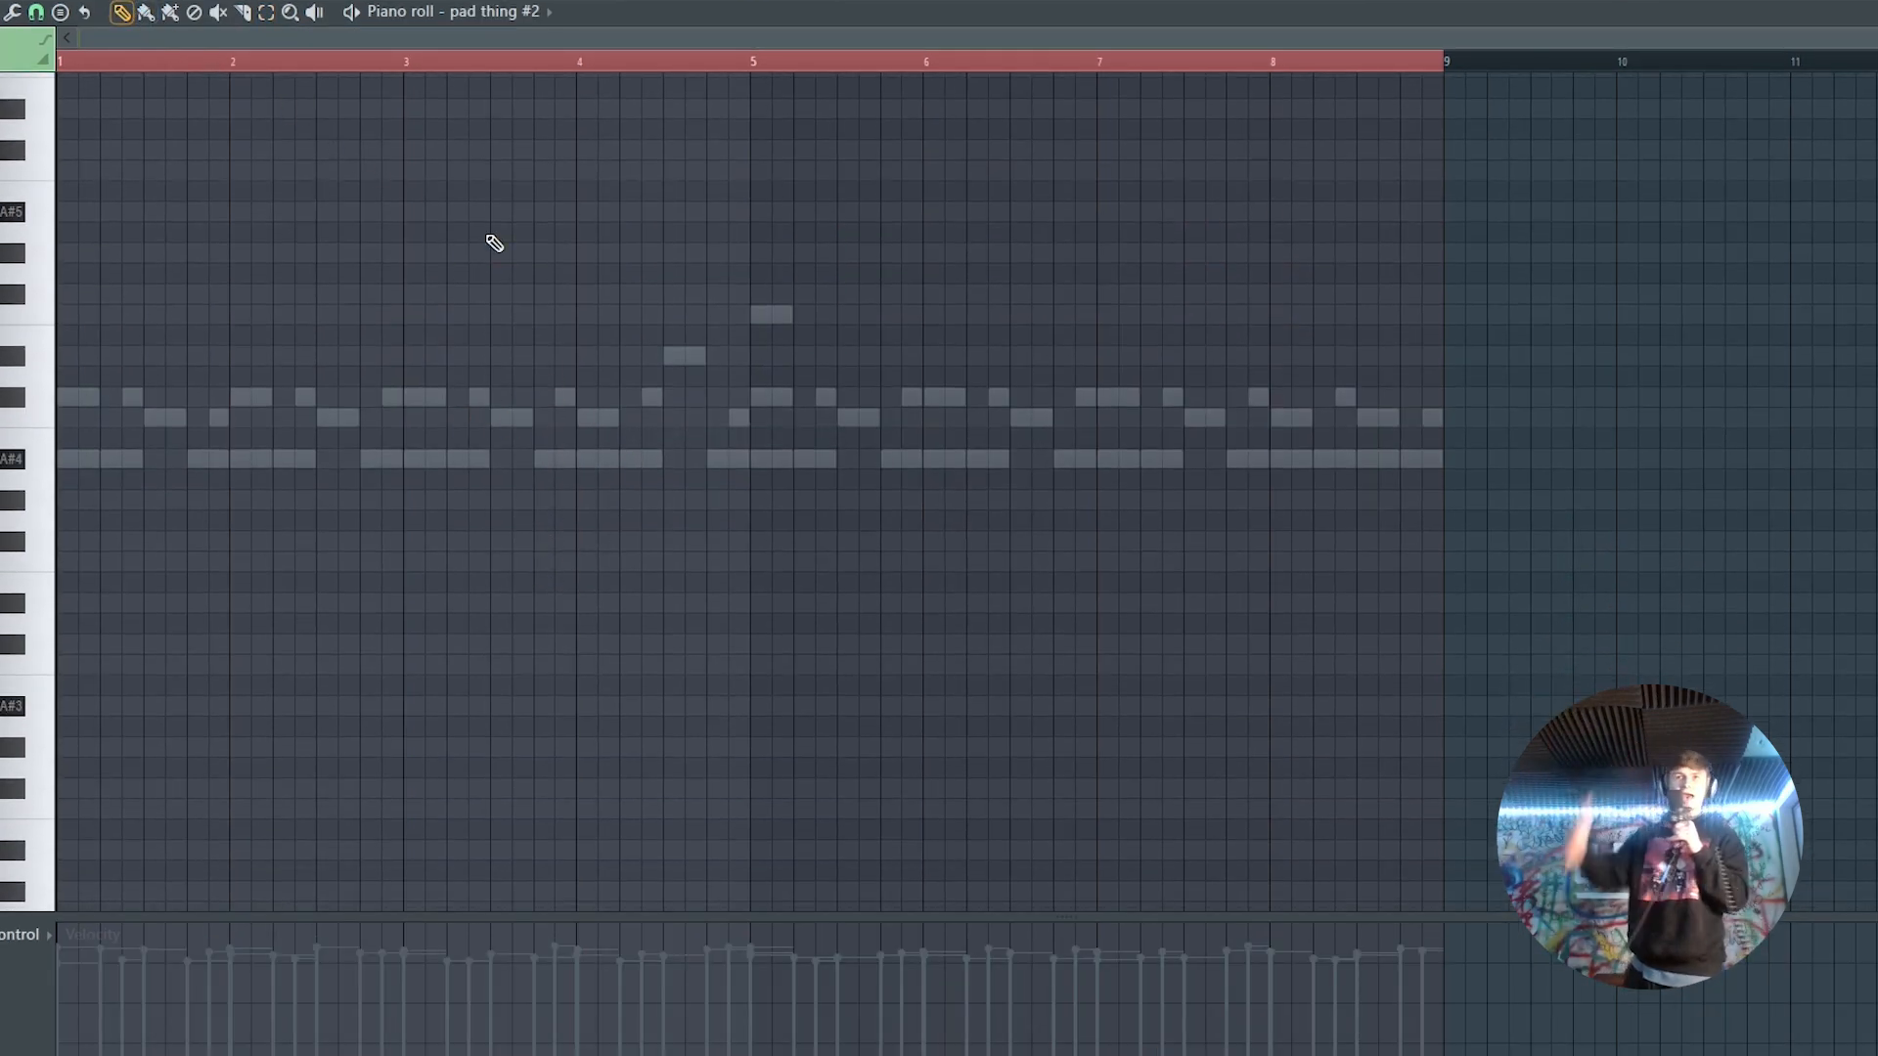
{"action": "key", "text": "ctrl+v"}
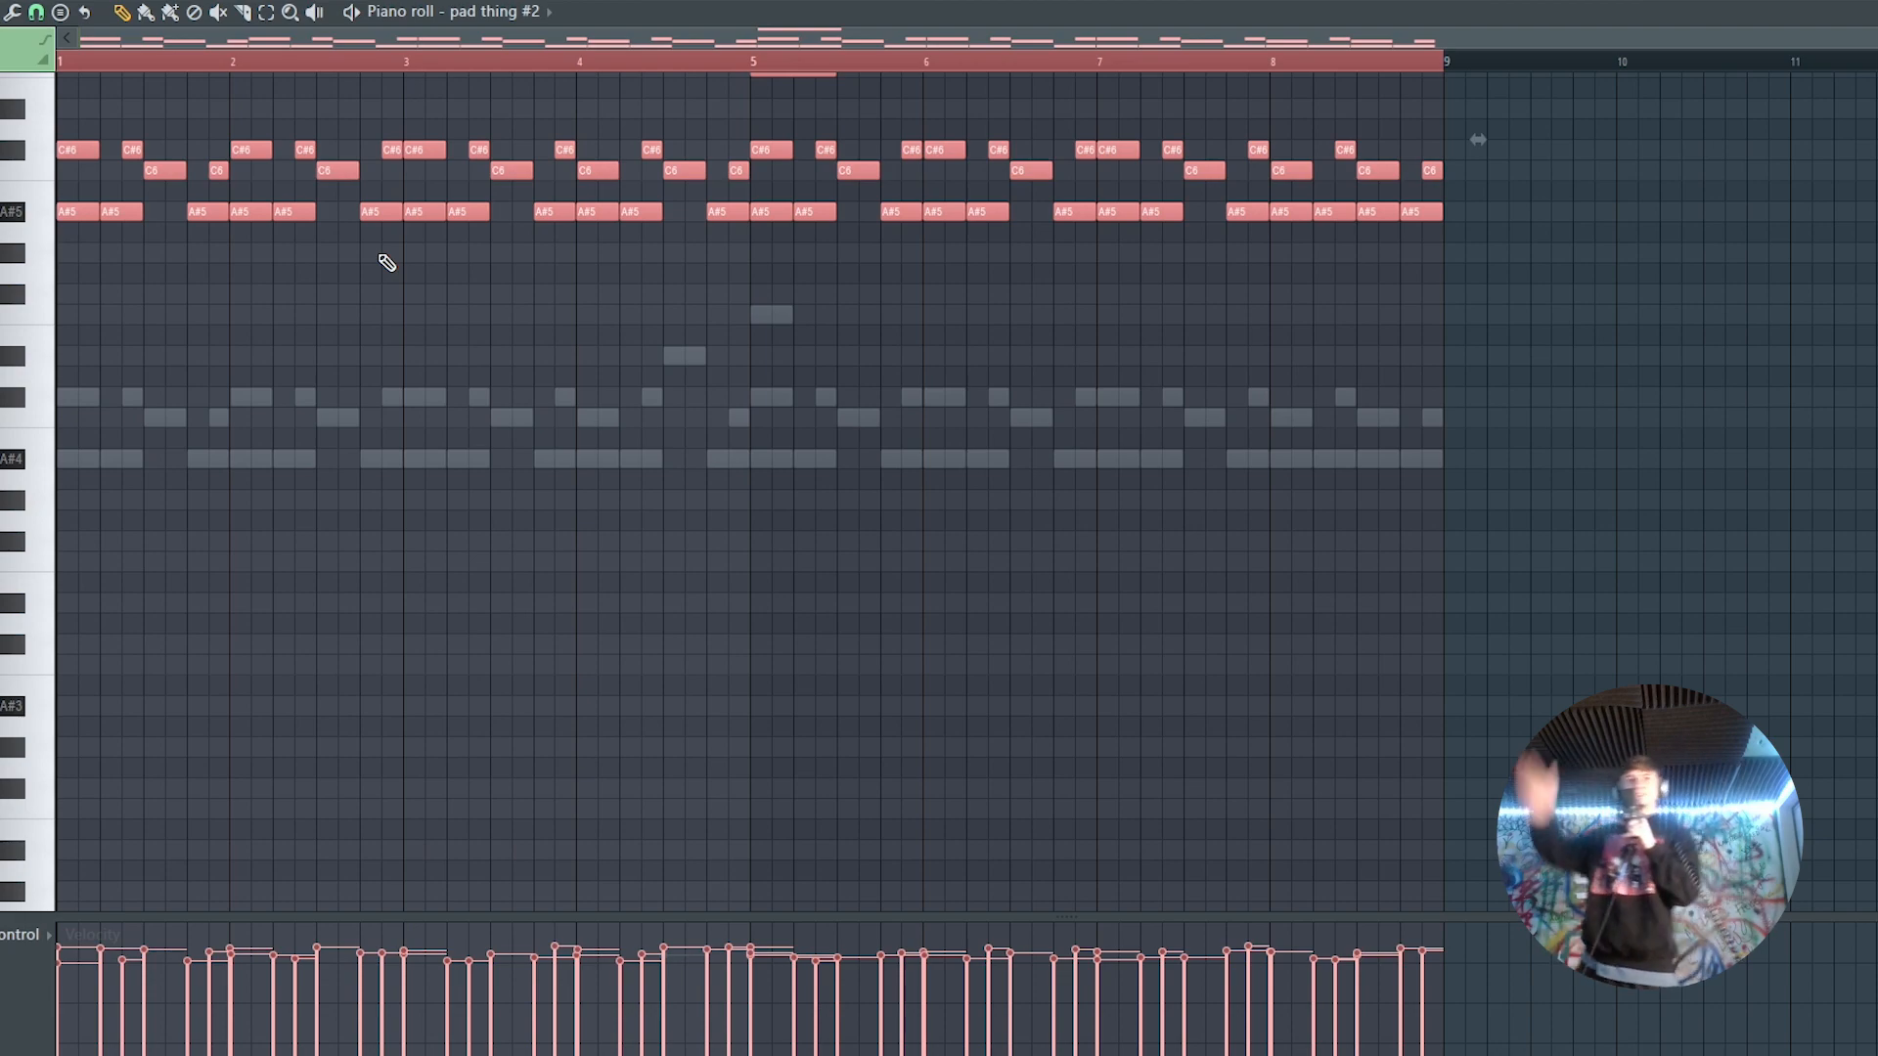
{"action": "key", "text": "ctrl+Down"}
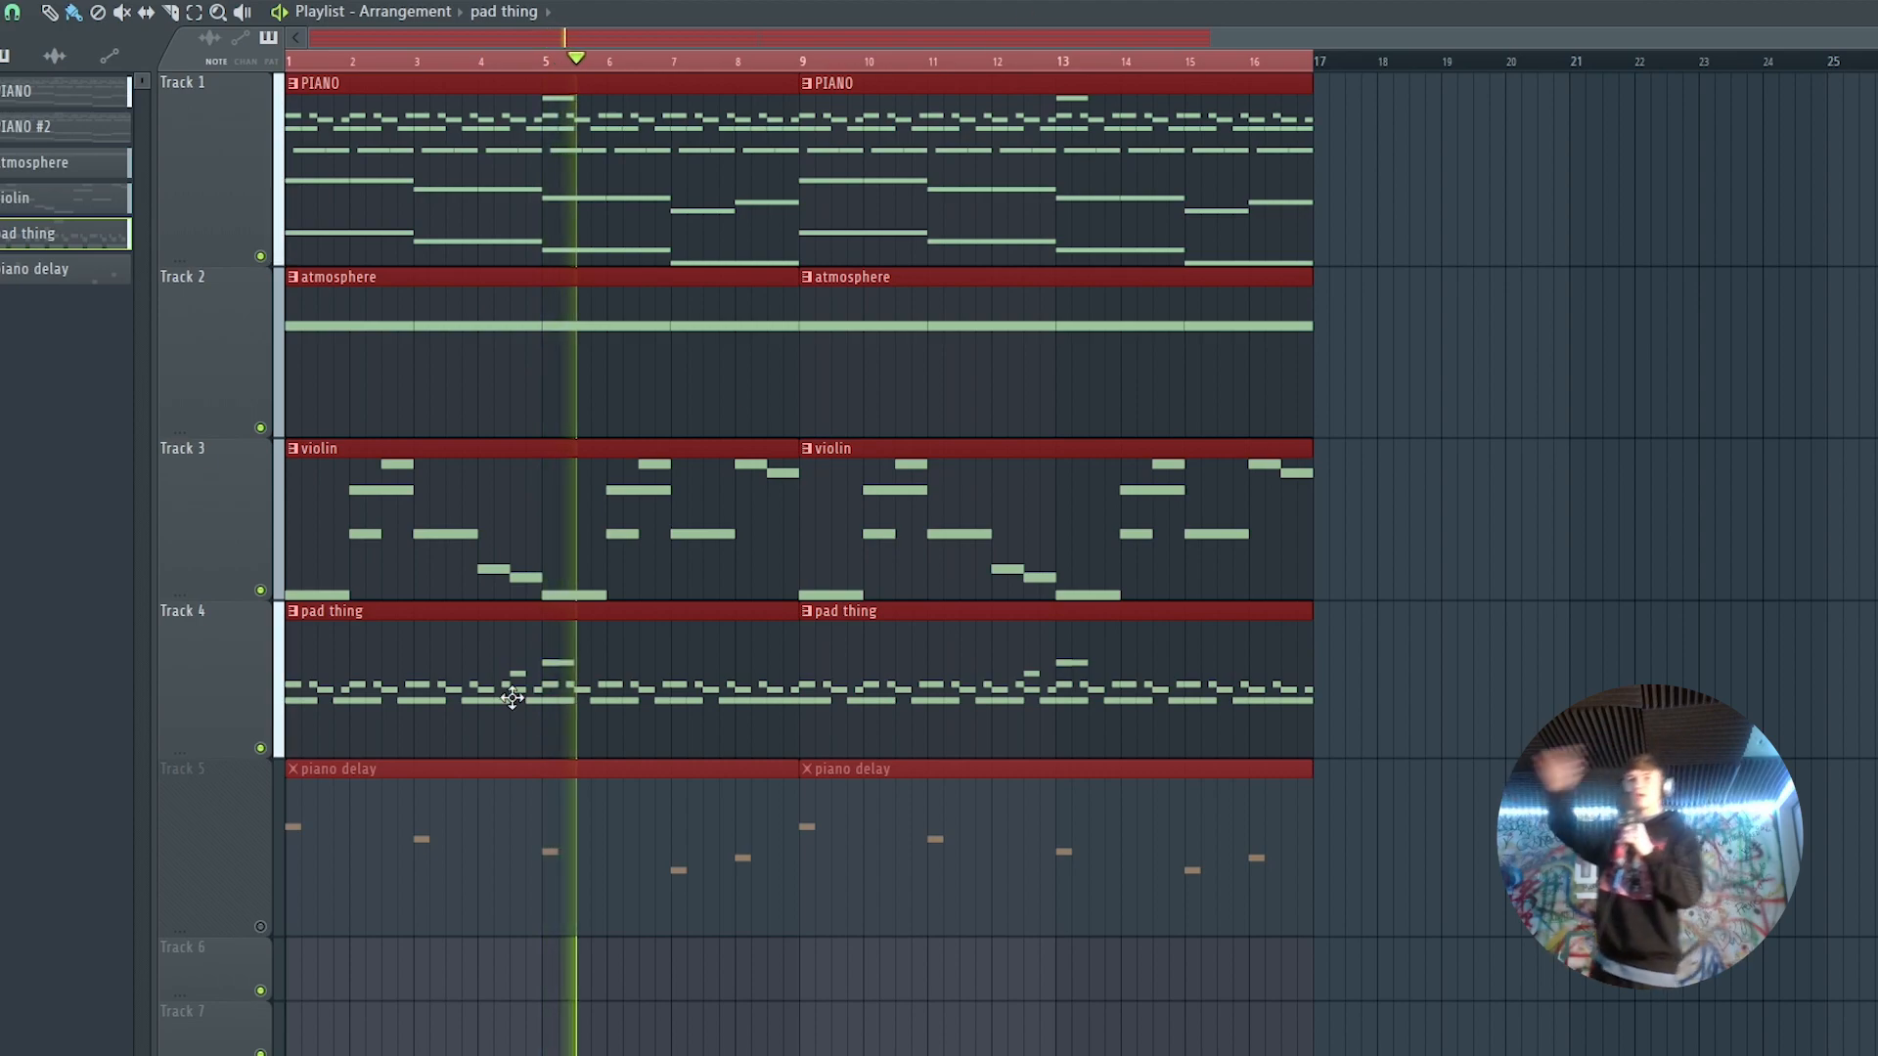
Open the pad thing clip from the playlist and examine its notes in the piano roll
{"action": "double_click", "coordinate": [518, 704]}
{"action": "scroll", "coordinate": [494, 499], "scroll_direction": "up", "scroll_amount": 2}
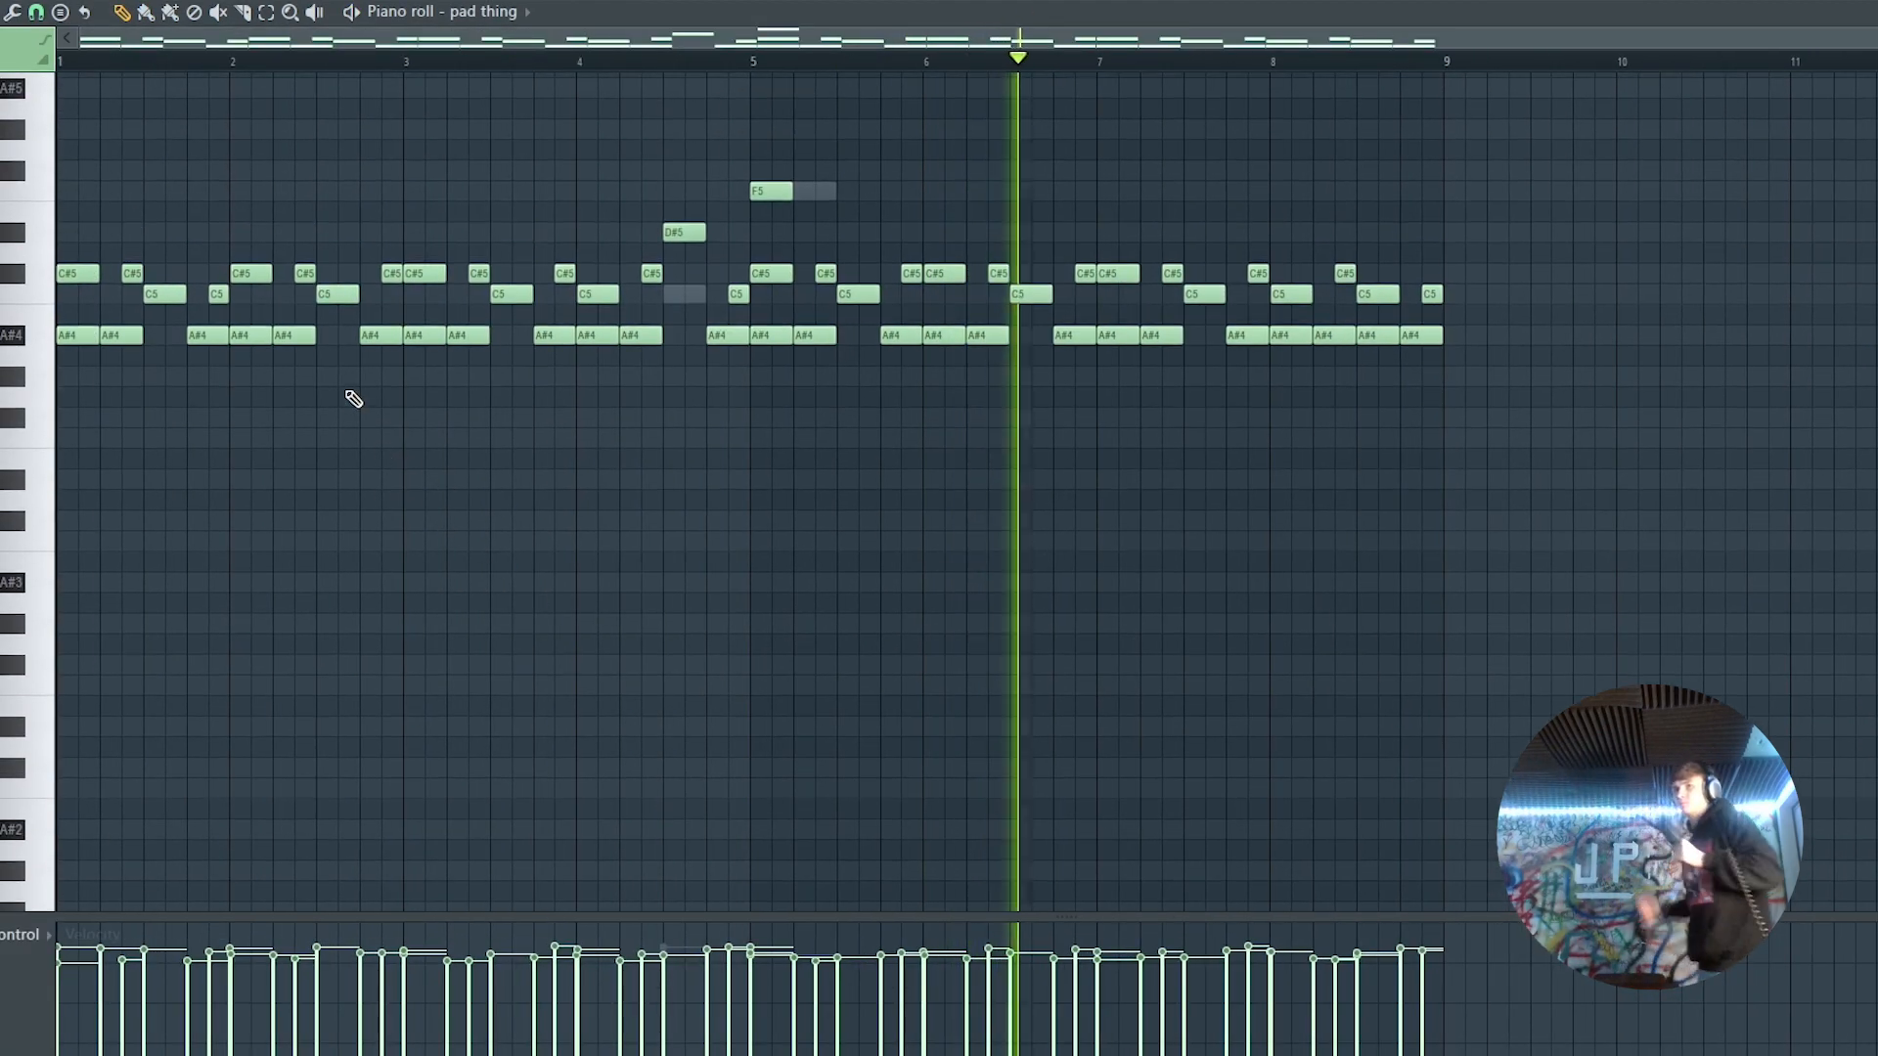
{"action": "scroll", "coordinate": [353, 398], "scroll_direction": "up", "scroll_amount": 2}
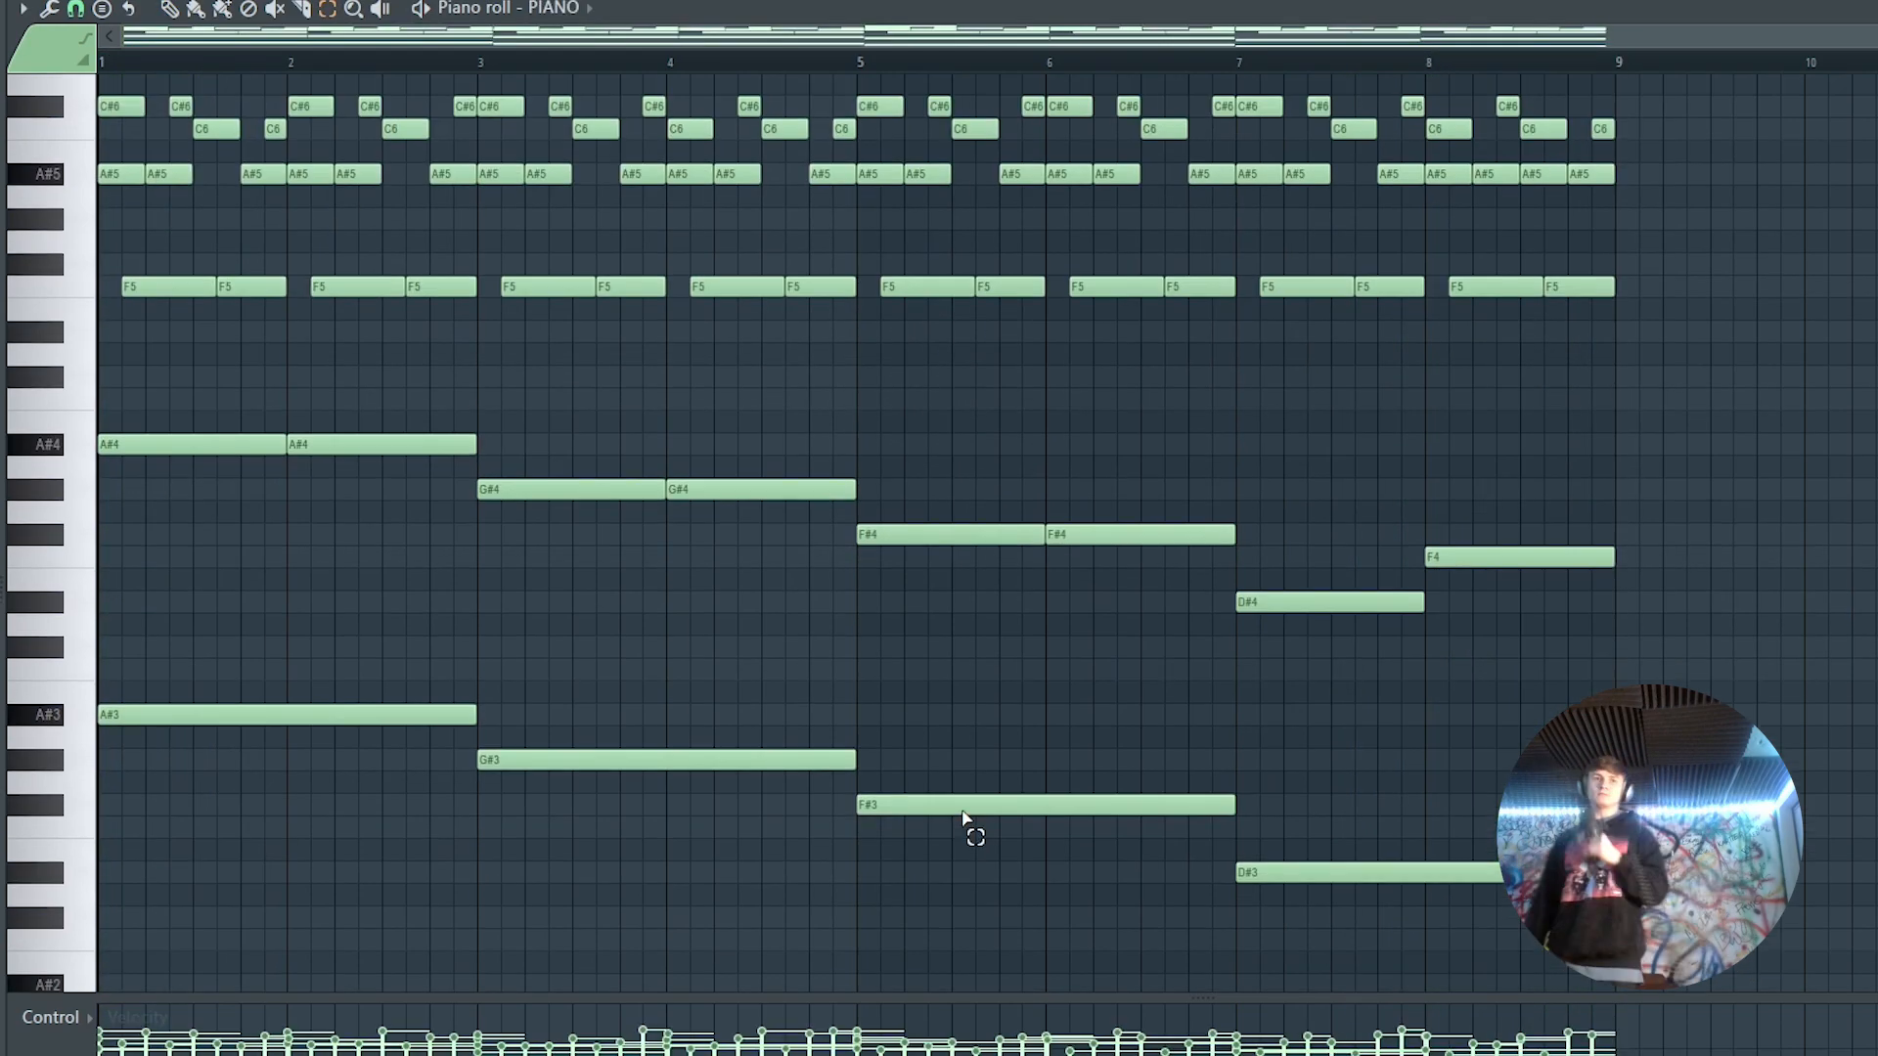
Raise all PIANO notes from F5 upward by one octave, play the pattern, and deselect the notes
{"action": "scroll", "coordinate": [1044, 802], "scroll_direction": "up", "scroll_amount": 3}
{"action": "scroll", "coordinate": [1722, 407], "scroll_direction": "up", "scroll_amount": 2}
{"action": "left_click_drag", "start_coordinate": [1755, 240], "coordinate": [86, 694]}
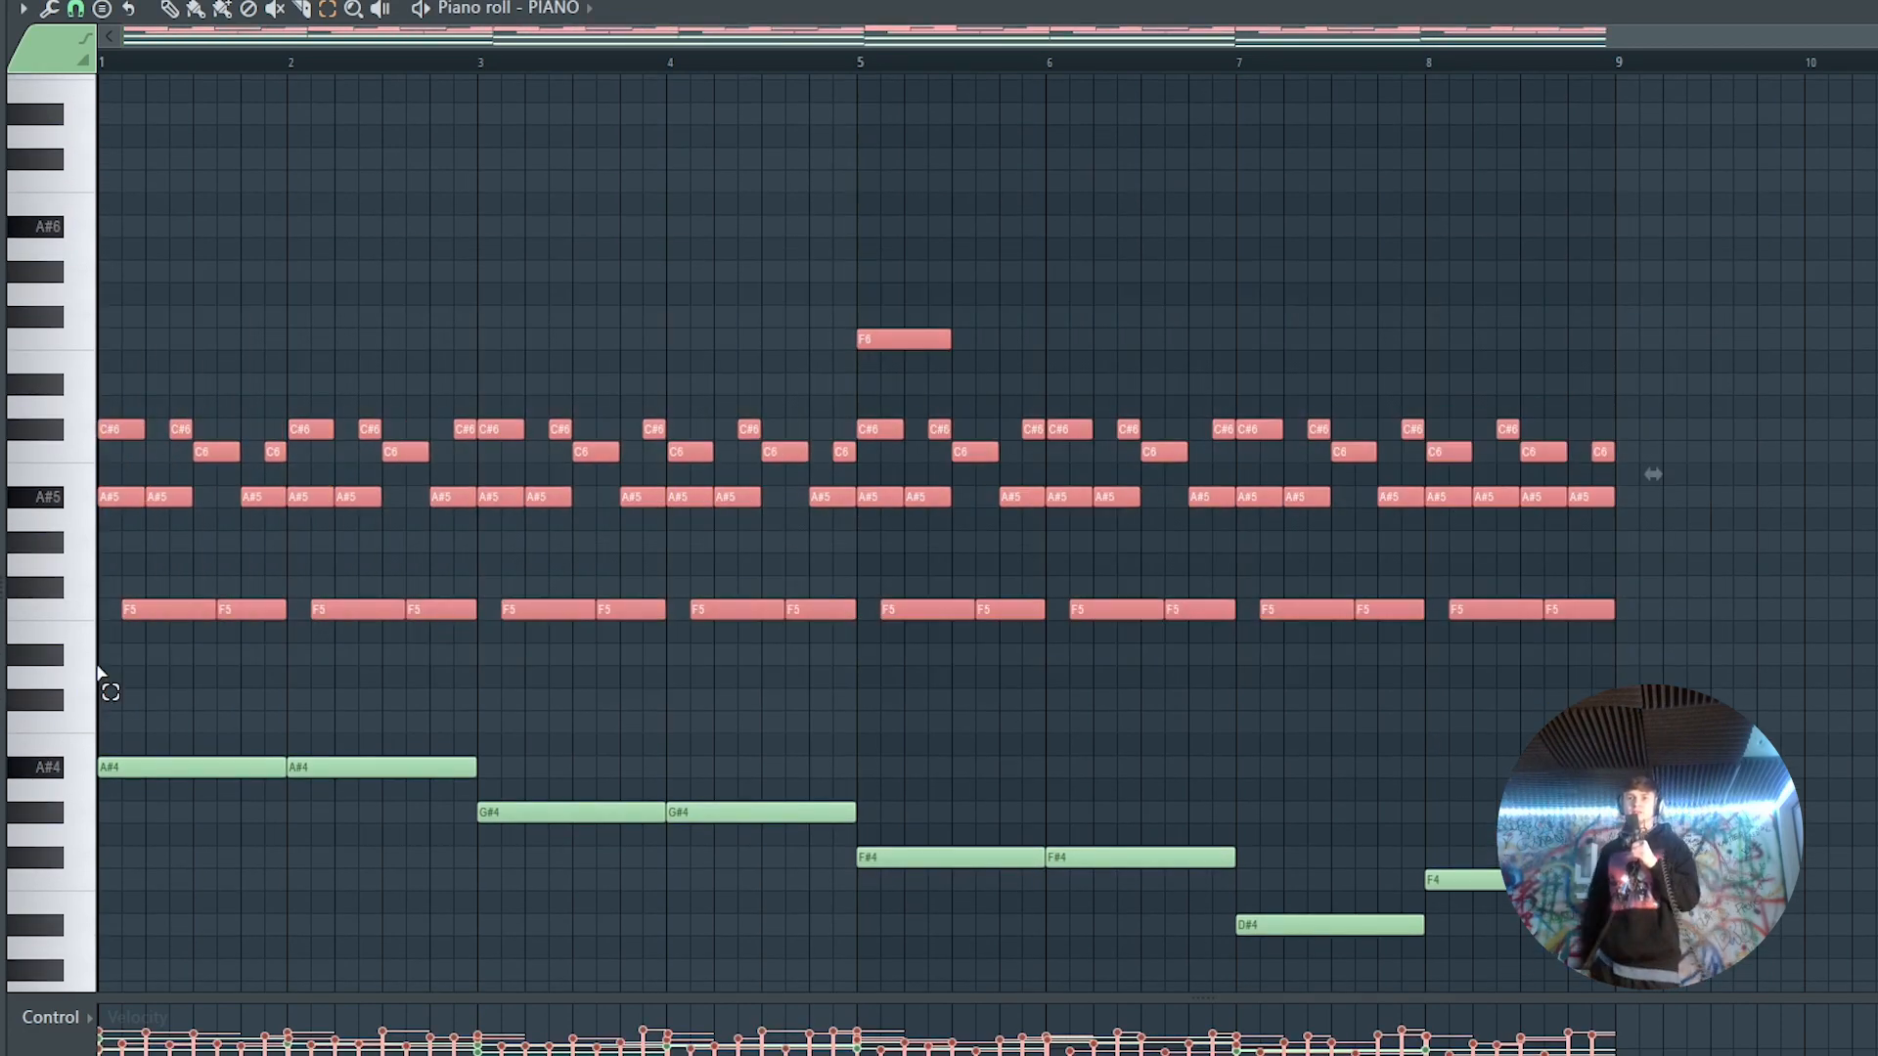
{"action": "key", "text": "ctrl+Up"}
{"action": "key", "text": "space"}
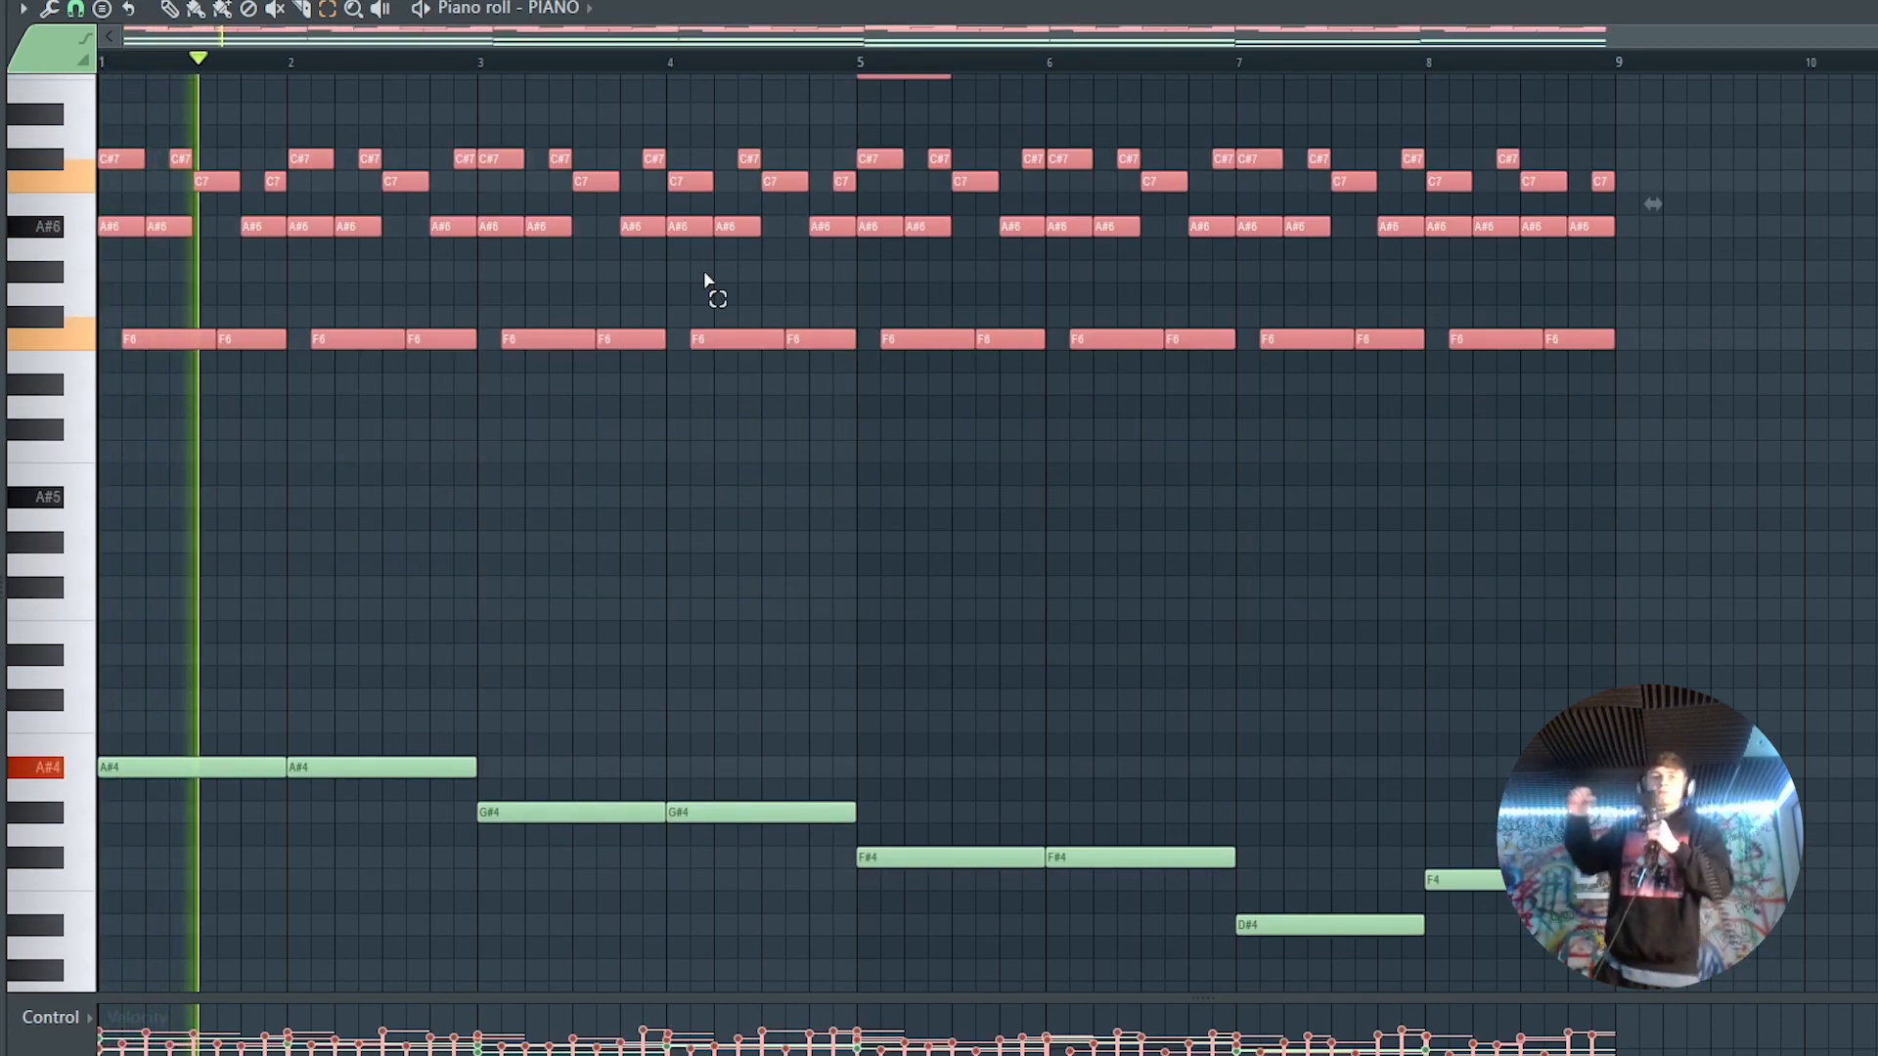
{"action": "scroll", "coordinate": [675, 336], "scroll_direction": "up", "scroll_amount": 1}
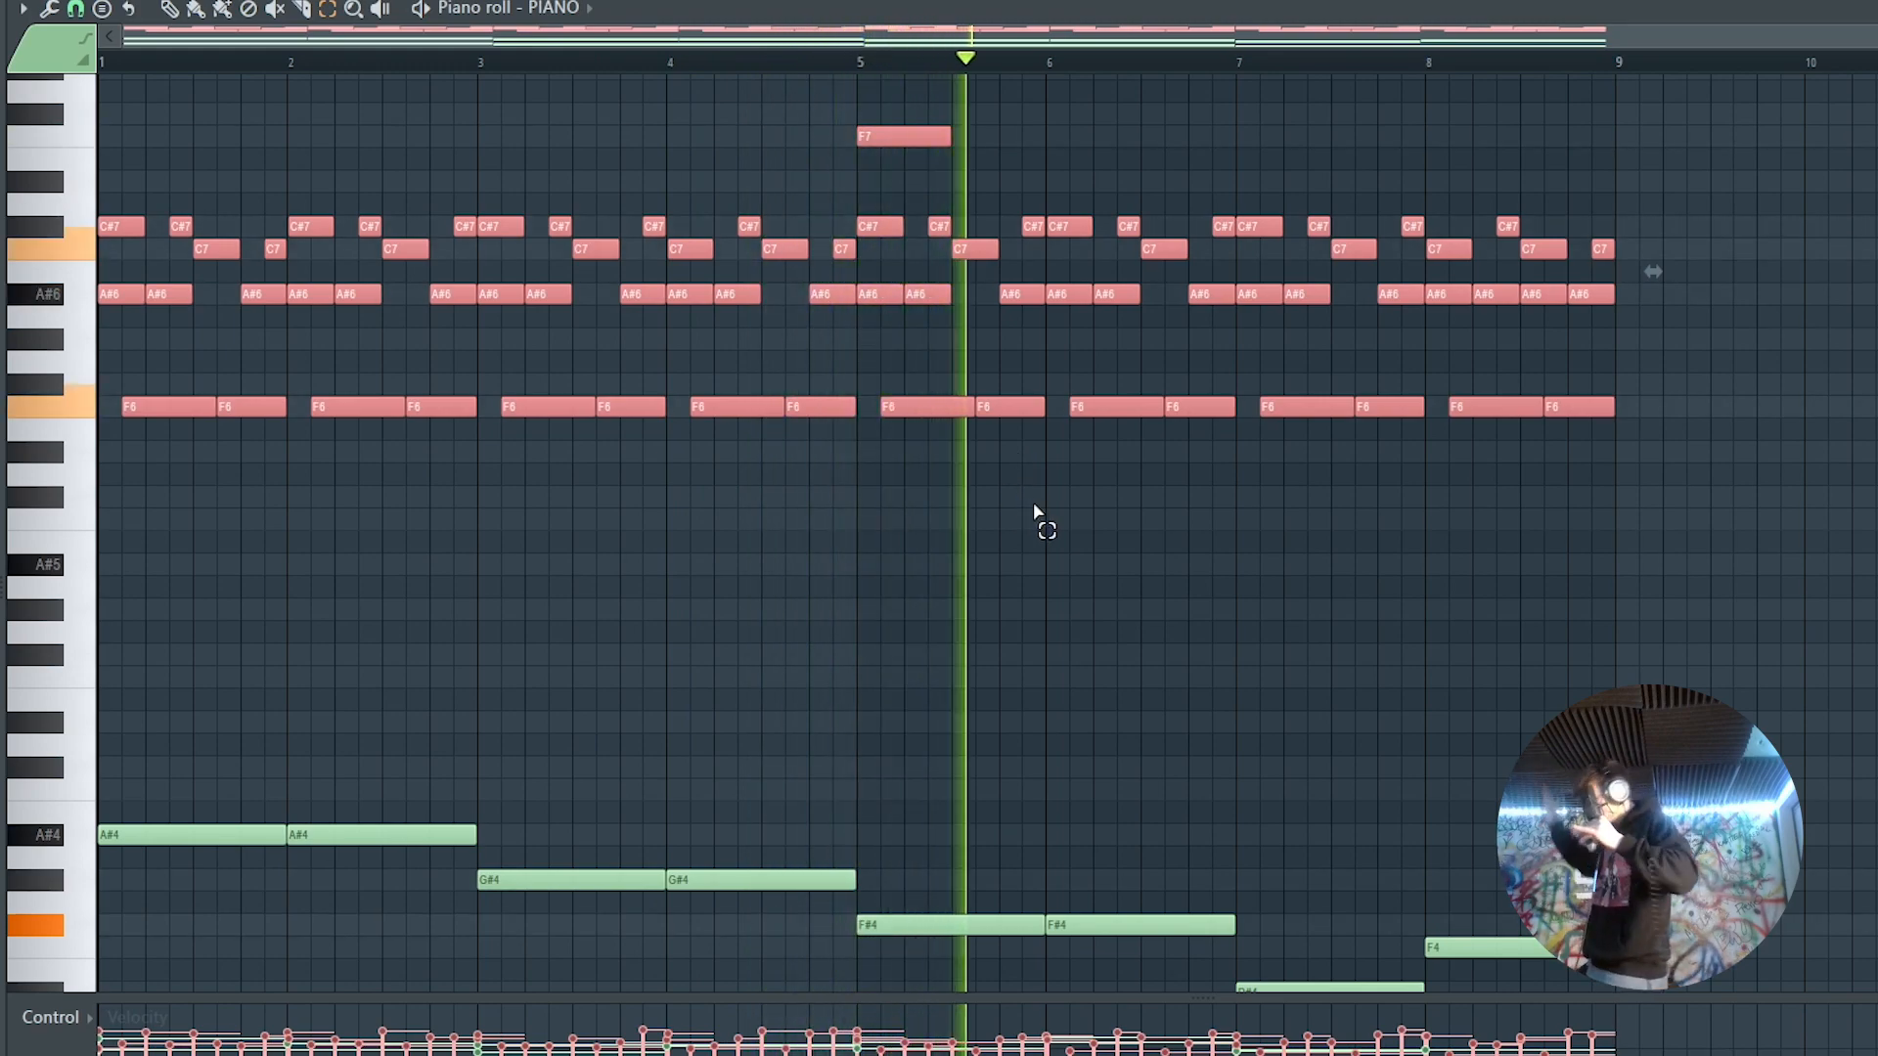
{"action": "left_click", "coordinate": [1369, 515]}
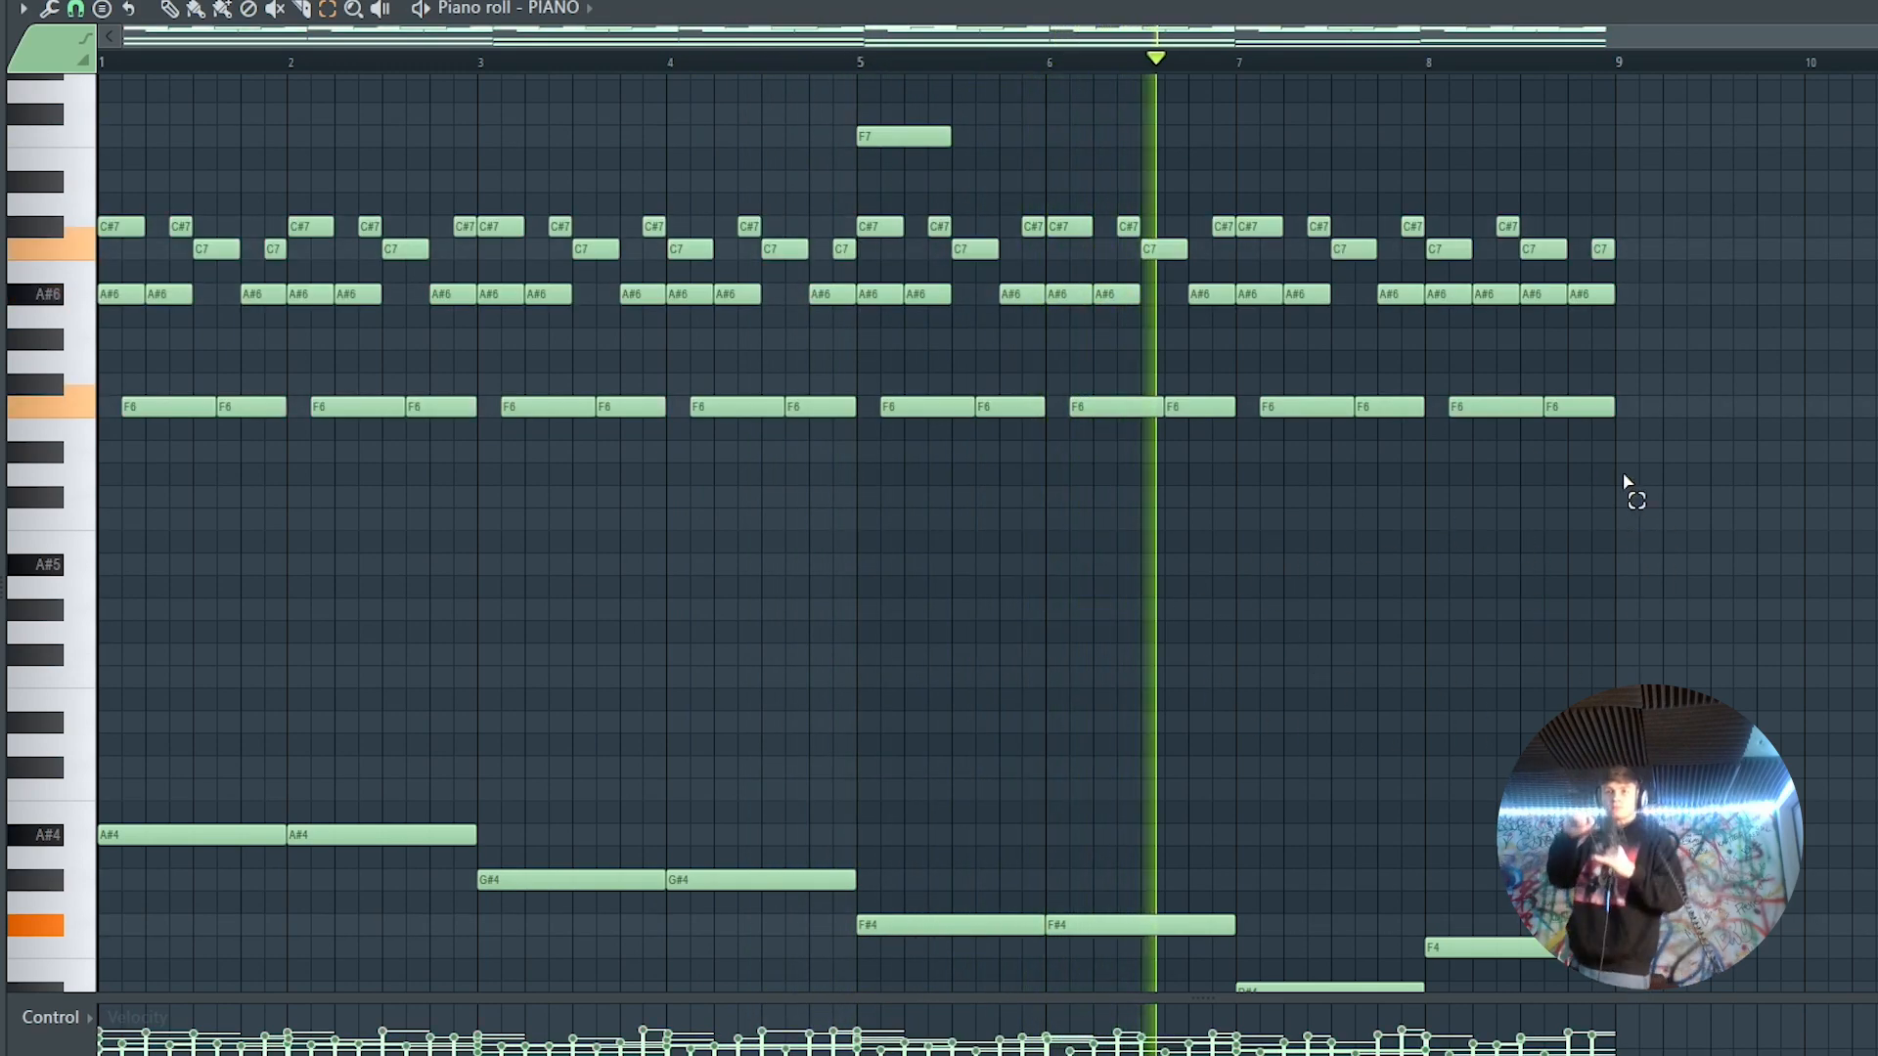